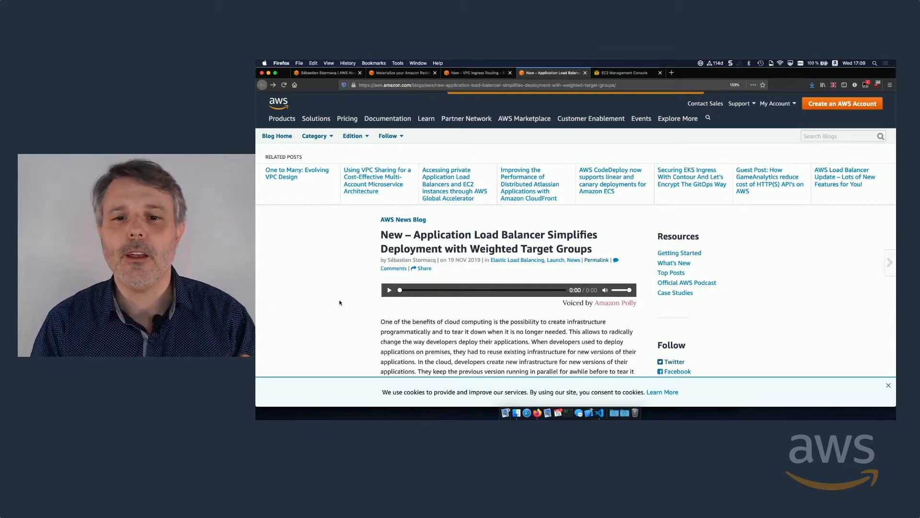
- Look through the weighted target groups blog post to its architecture diagram, and list the running instances in the EC2 console
{"action": "scroll", "coordinate": [348, 330], "scroll_direction": "down", "scroll_amount": 10}
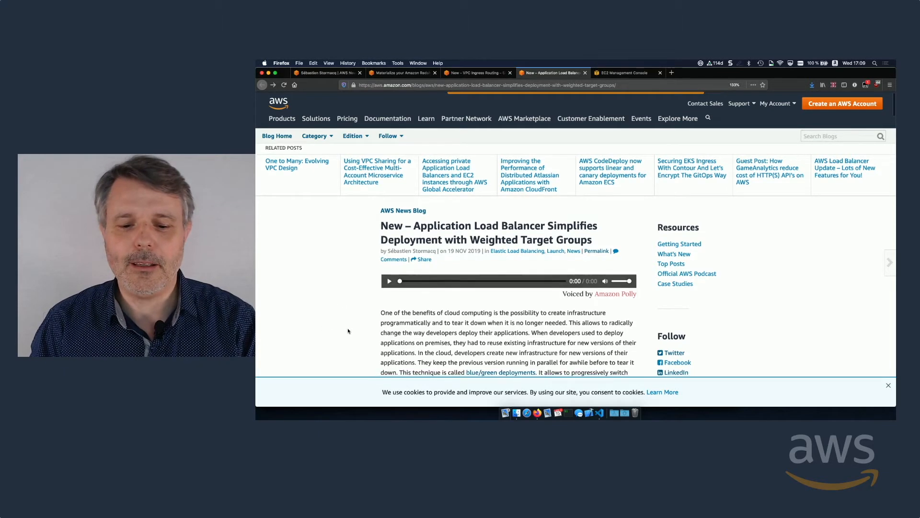
{"action": "scroll", "coordinate": [348, 331], "scroll_direction": "down", "scroll_amount": 10}
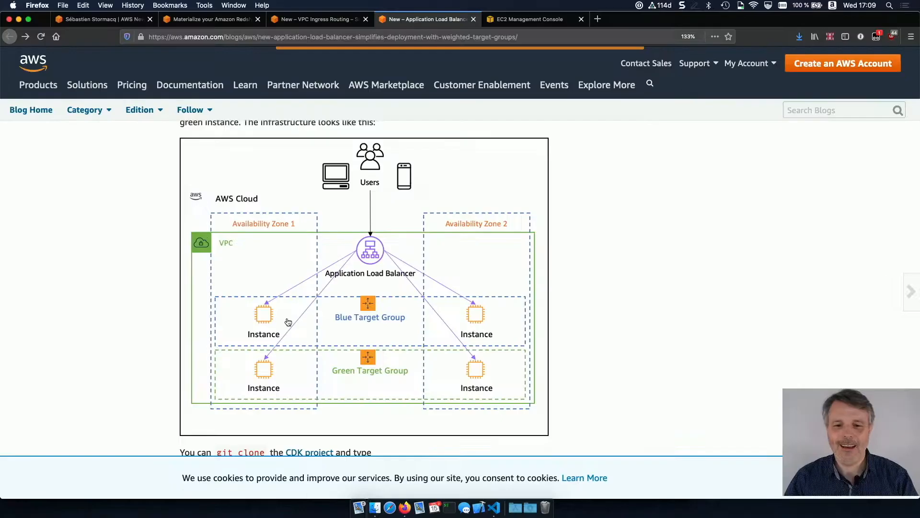
{"action": "left_click", "coordinate": [537, 20]}
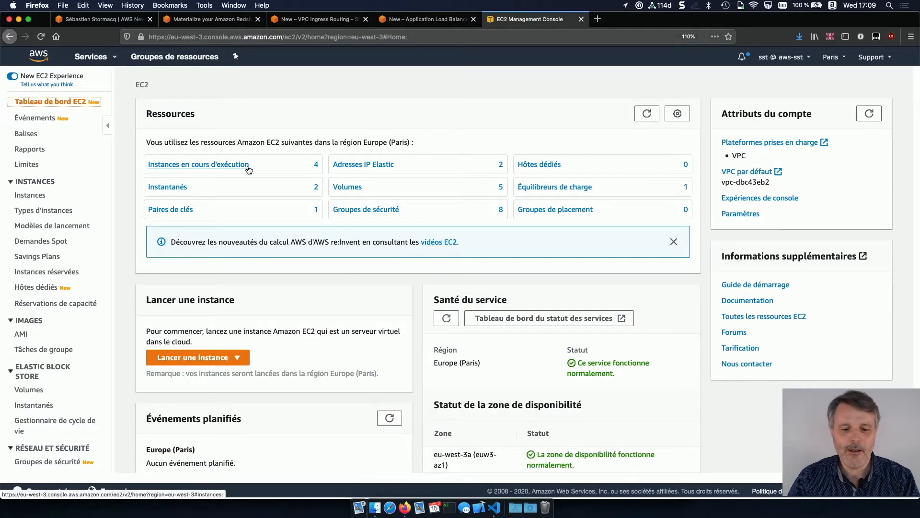
{"action": "left_click", "coordinate": [248, 165]}
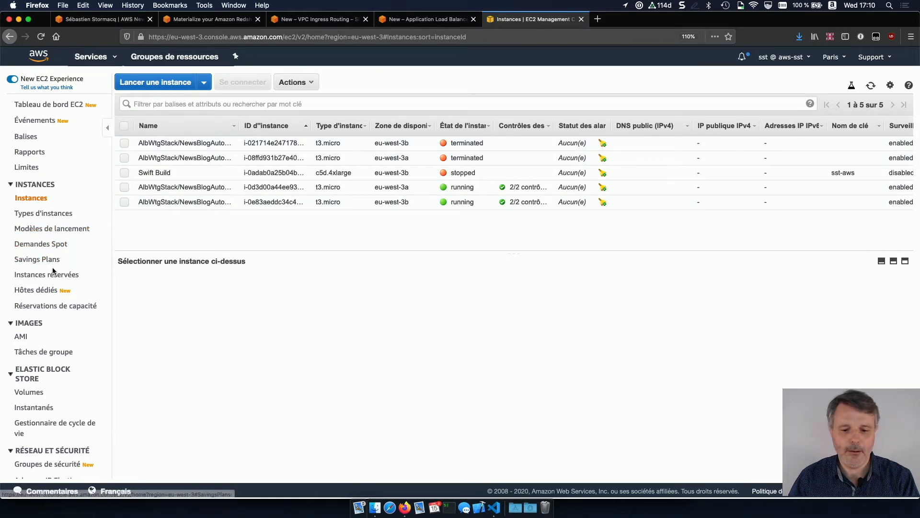
- Show the EC2 load balancers and copy the DNS name of the application load balancer
{"action": "scroll", "coordinate": [53, 271], "scroll_direction": "down", "scroll_amount": 2}
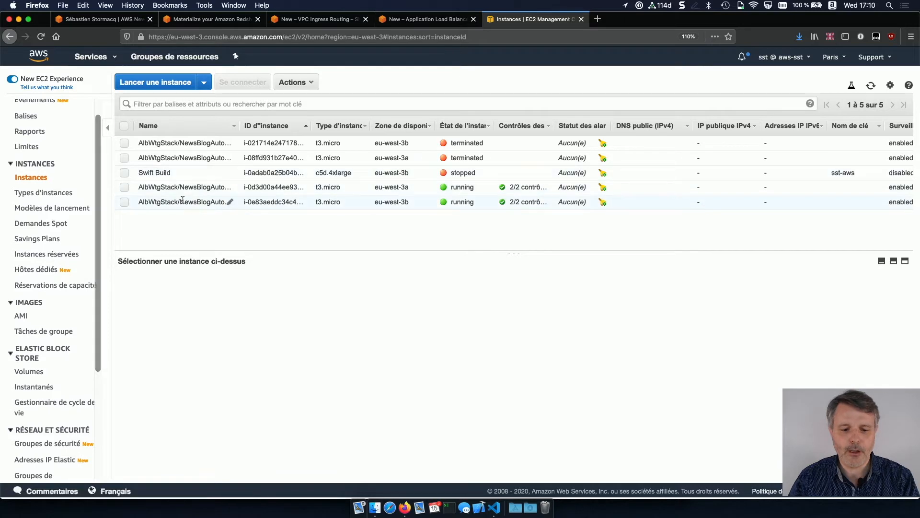
{"action": "scroll", "coordinate": [76, 320], "scroll_direction": "down", "scroll_amount": 5}
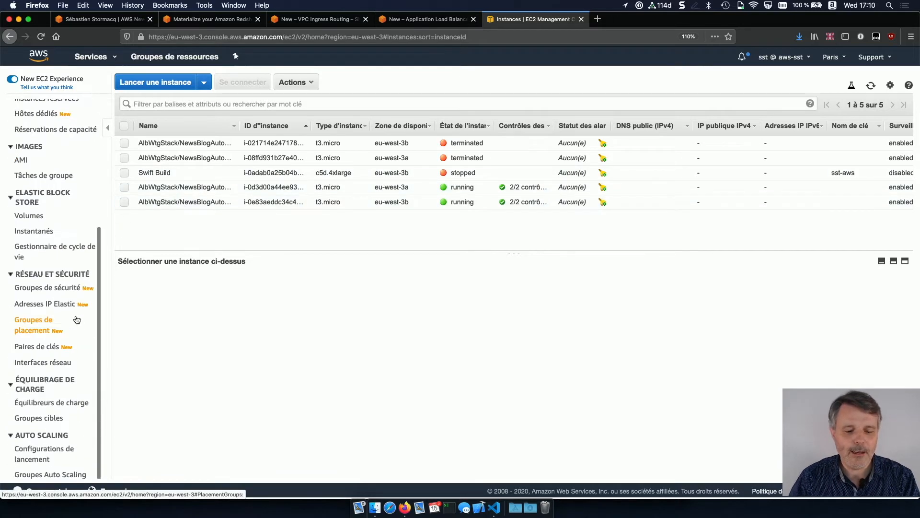
{"action": "left_click", "coordinate": [47, 405]}
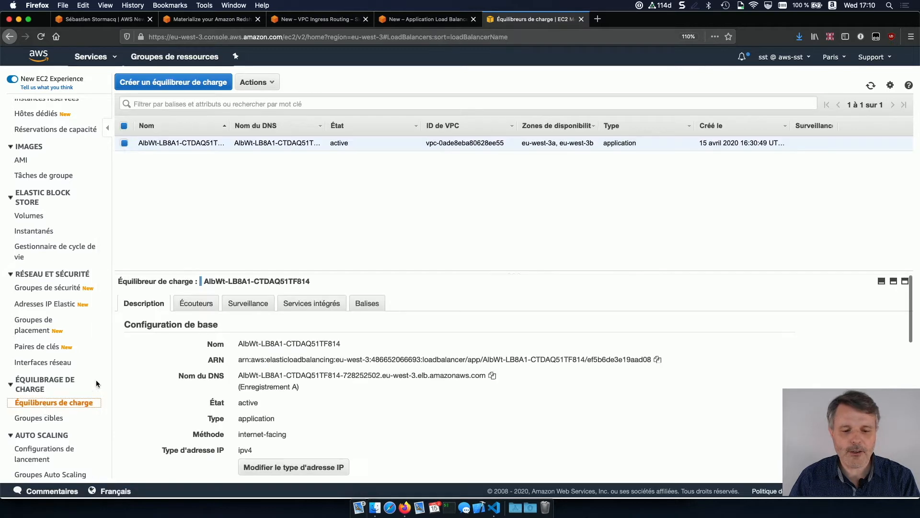
{"action": "left_click", "coordinate": [492, 376]}
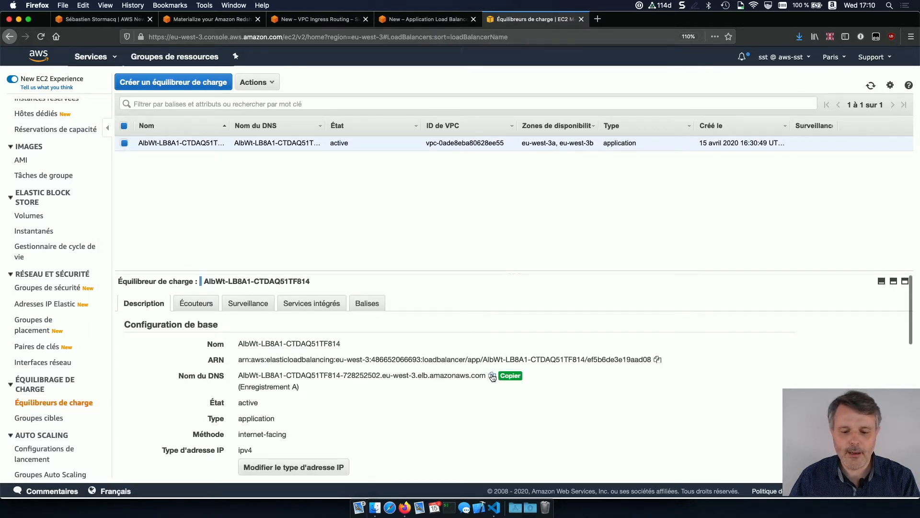
- Open the copied load balancer address in a new browser tab and reload the page
{"action": "key", "text": "cmd+t"}
{"action": "key", "text": "cmd+v"}
{"action": "key", "text": "Return"}
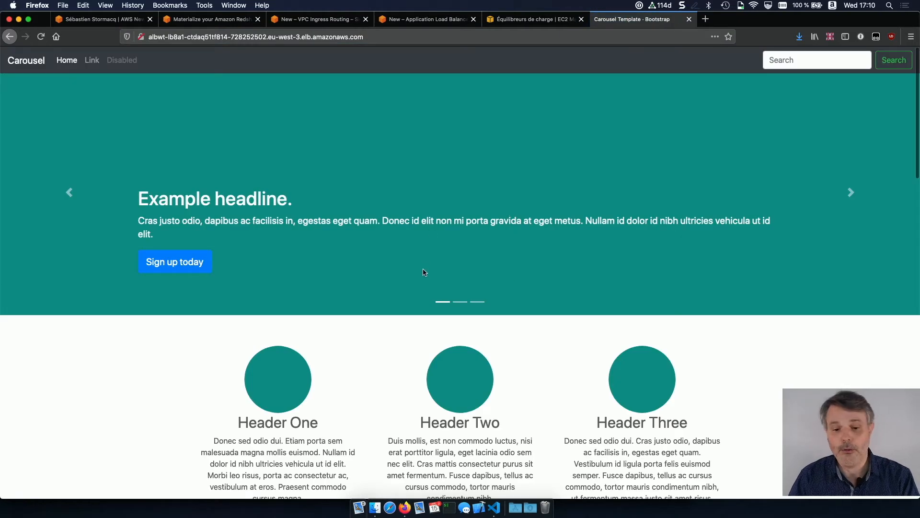
{"action": "key", "text": "cmd+r"}
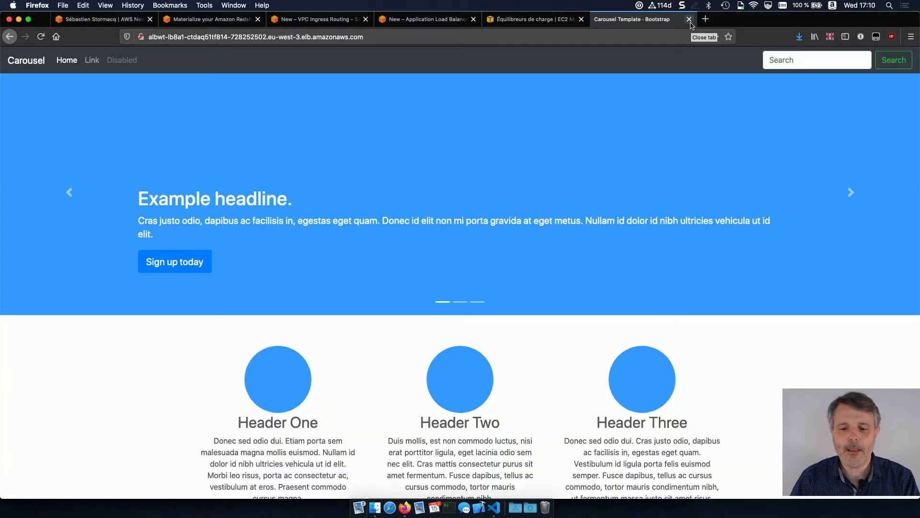
- Create an instance target group named blue on HTTP port 80 in the AlbWtgStack/NewsBlogVPC VPC
{"action": "left_click", "coordinate": [517, 20]}
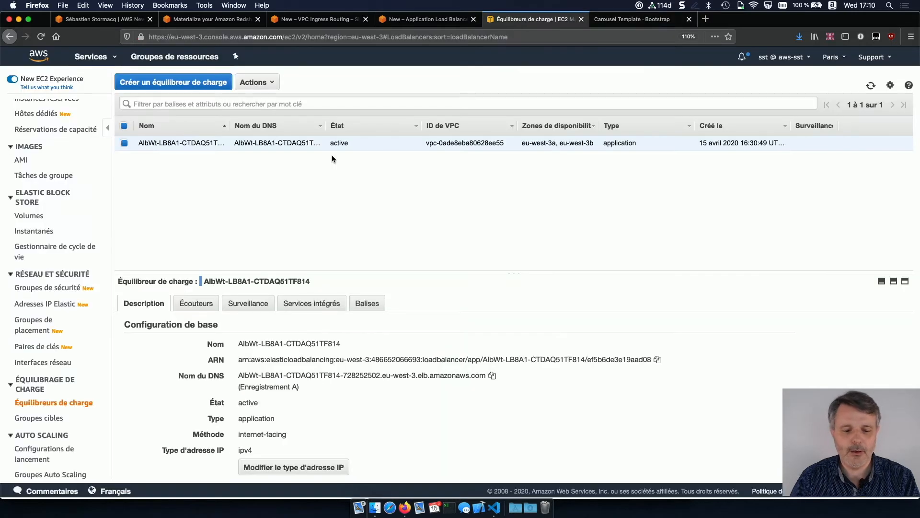
{"action": "left_click", "coordinate": [45, 418]}
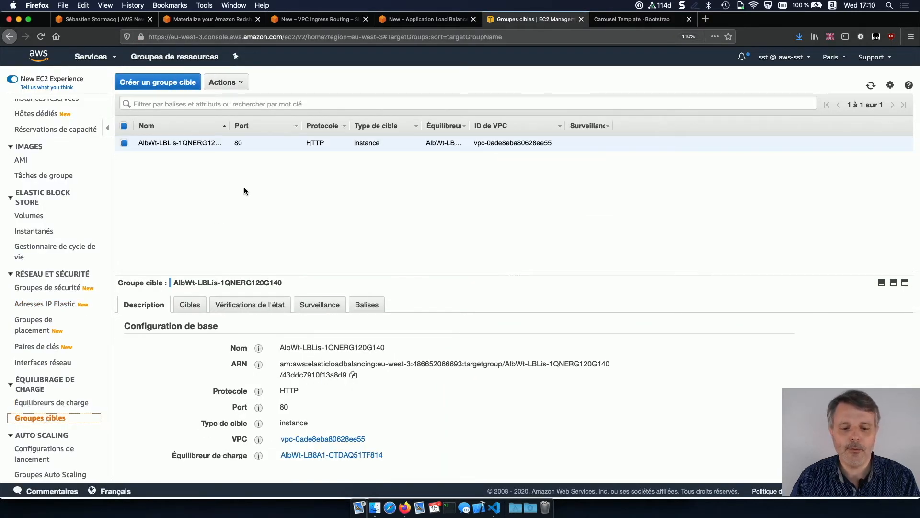
{"action": "left_click_drag", "start_coordinate": [311, 272], "coordinate": [312, 214]}
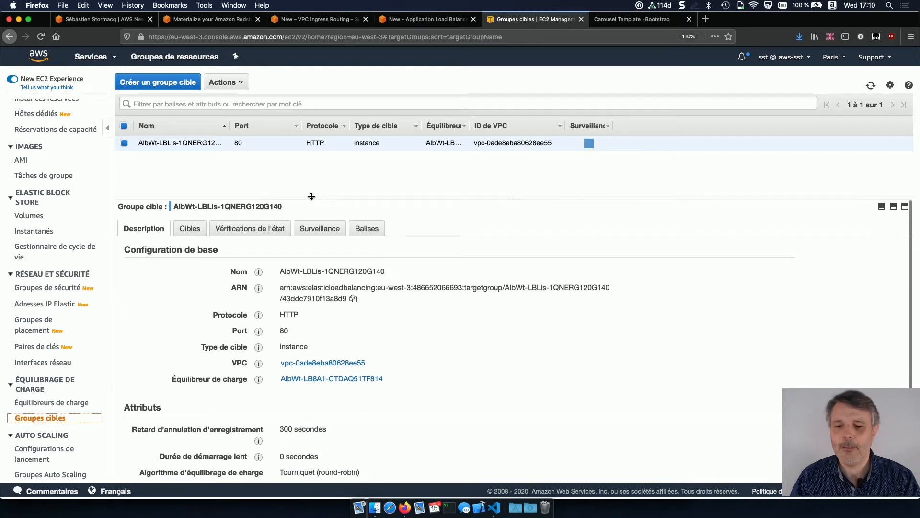
{"action": "left_click", "coordinate": [190, 87]}
{"action": "left_click", "coordinate": [283, 188]}
{"action": "type", "text": "blue"}
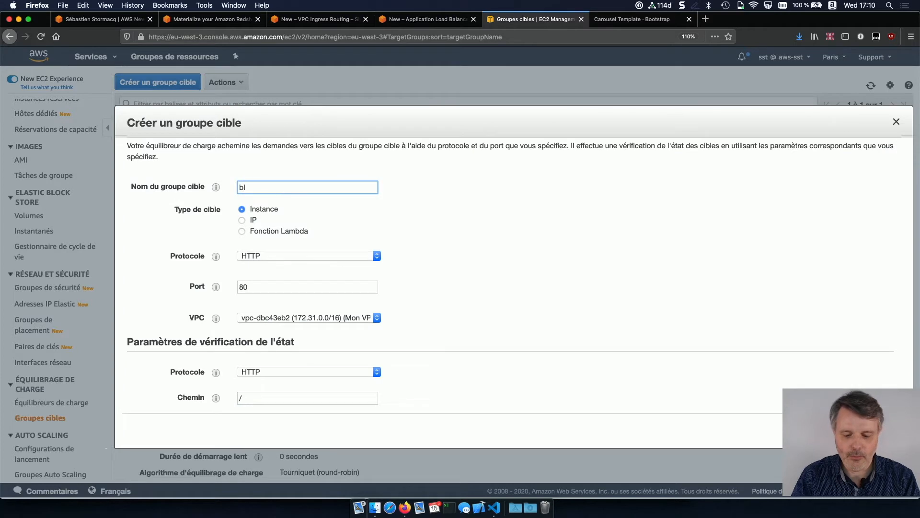
{"action": "left_click", "coordinate": [372, 319]}
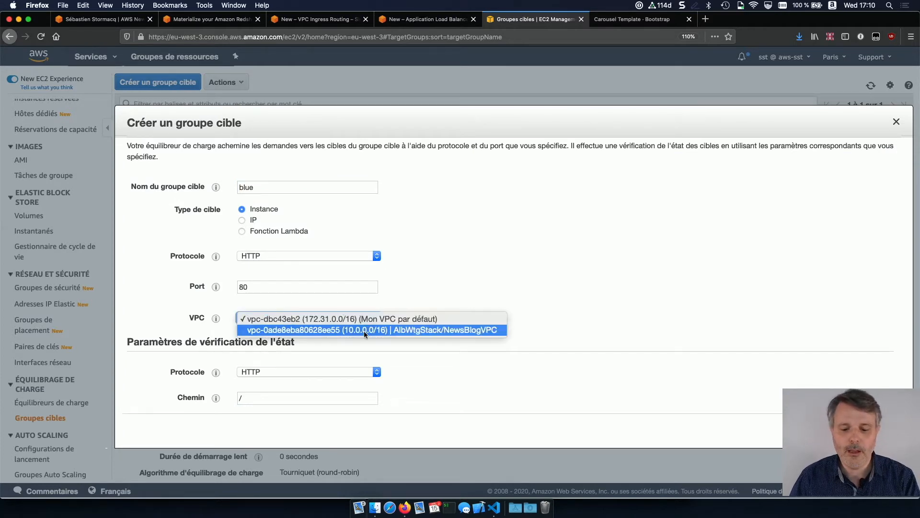
{"action": "left_click", "coordinate": [364, 330]}
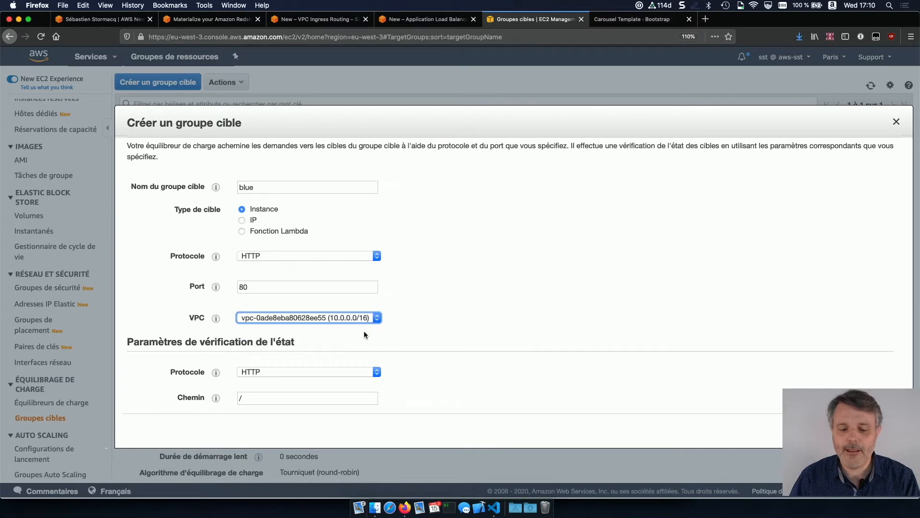
{"action": "left_click", "coordinate": [879, 429]}
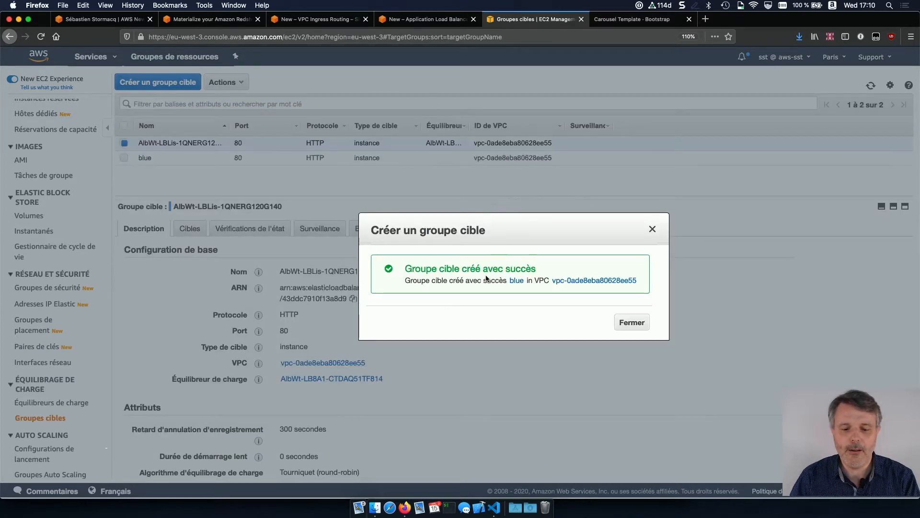
{"action": "left_click", "coordinate": [634, 322]}
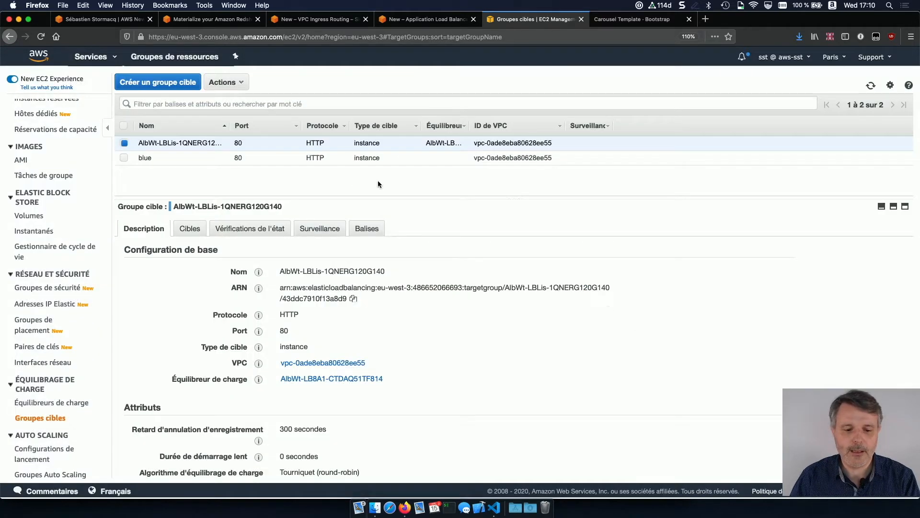
- Create a second HTTP port 80 target group named green in the AlbWtgStack/NewsBlogVPC VPC
{"action": "left_click", "coordinate": [171, 85]}
{"action": "left_click", "coordinate": [299, 192]}
{"action": "type", "text": "green"}
{"action": "left_click", "coordinate": [326, 317]}
{"action": "left_click", "coordinate": [327, 328]}
{"action": "left_click", "coordinate": [886, 431]}
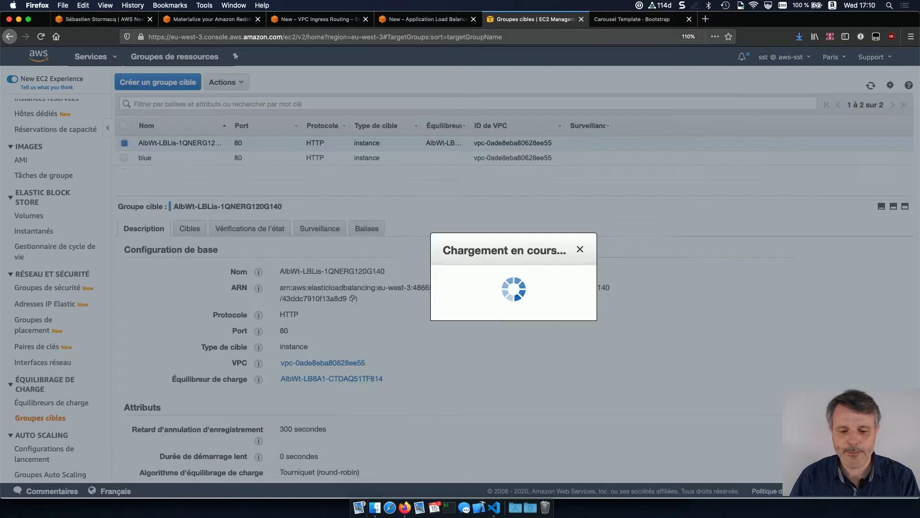
{"action": "left_click", "coordinate": [635, 323]}
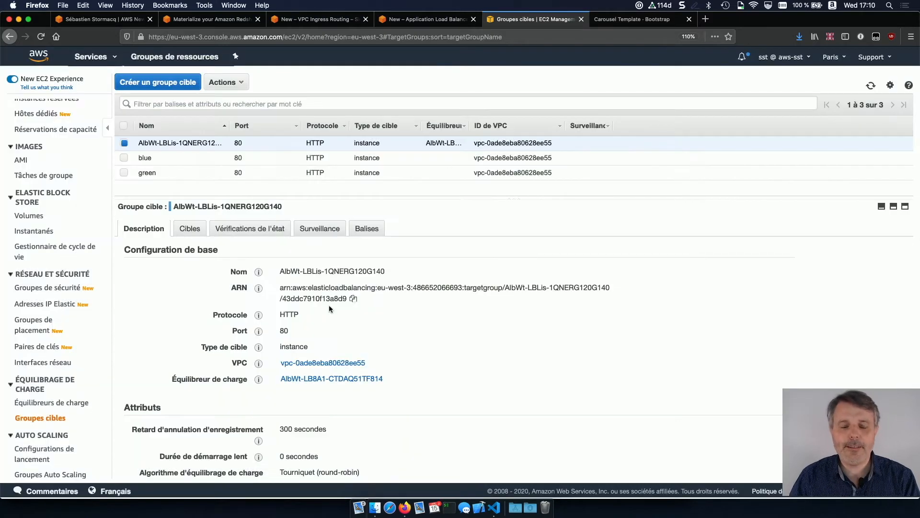
- Show the Auto Scaling groups and switch to the new EC2 Auto Scaling console
{"action": "left_click", "coordinate": [48, 474]}
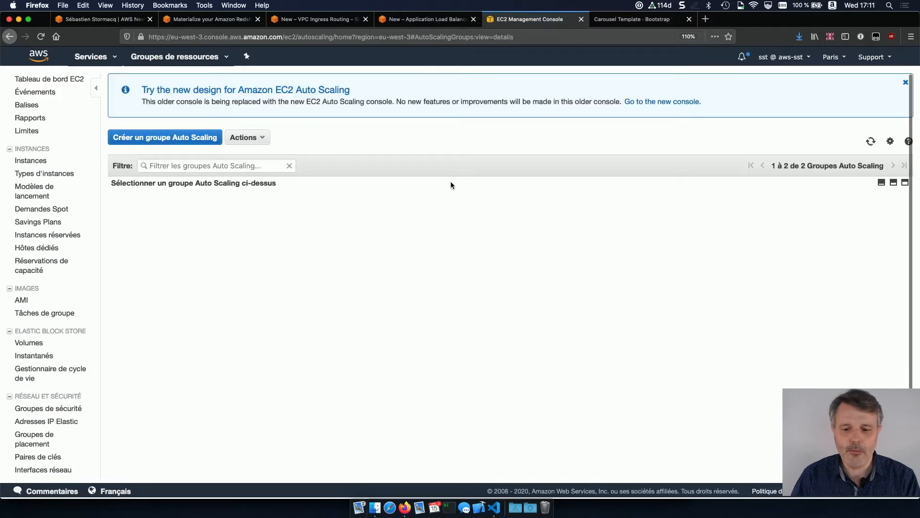
{"action": "left_click", "coordinate": [882, 183]}
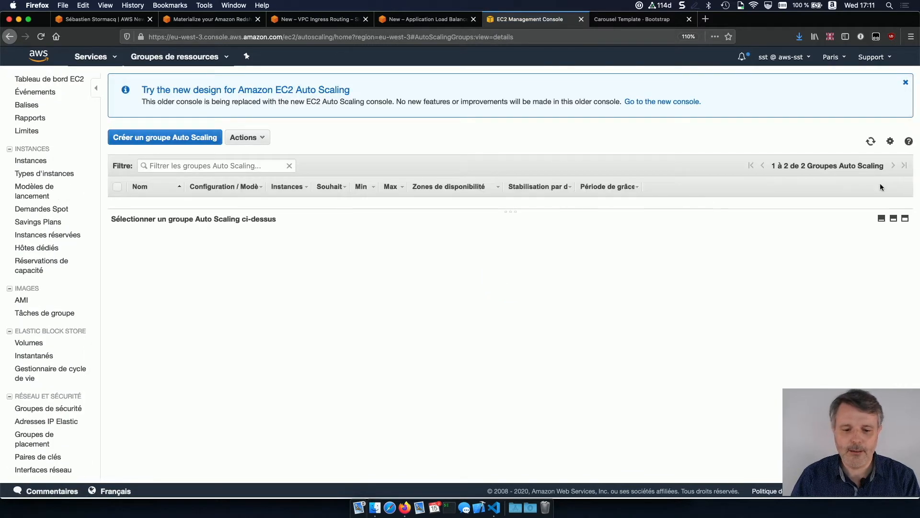
{"action": "left_click_drag", "start_coordinate": [814, 208], "coordinate": [807, 237]}
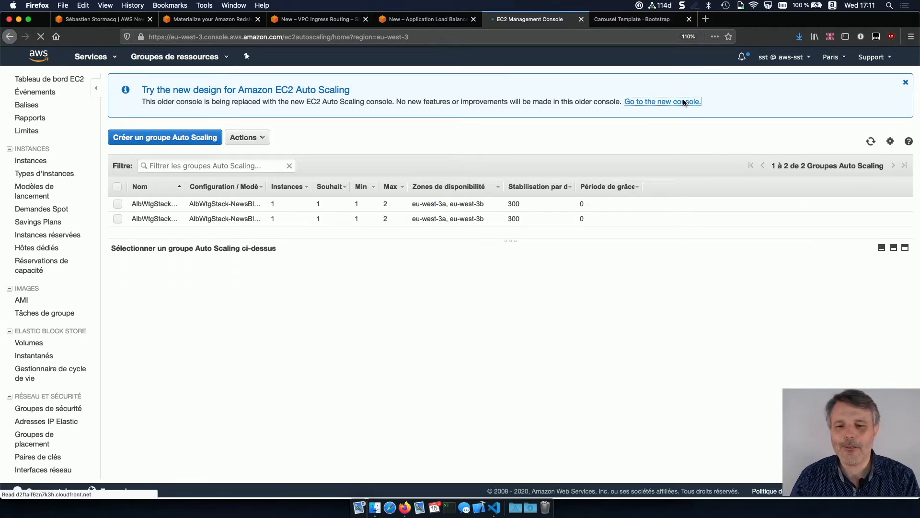
{"action": "left_click", "coordinate": [683, 99]}
{"action": "left_click", "coordinate": [887, 79]}
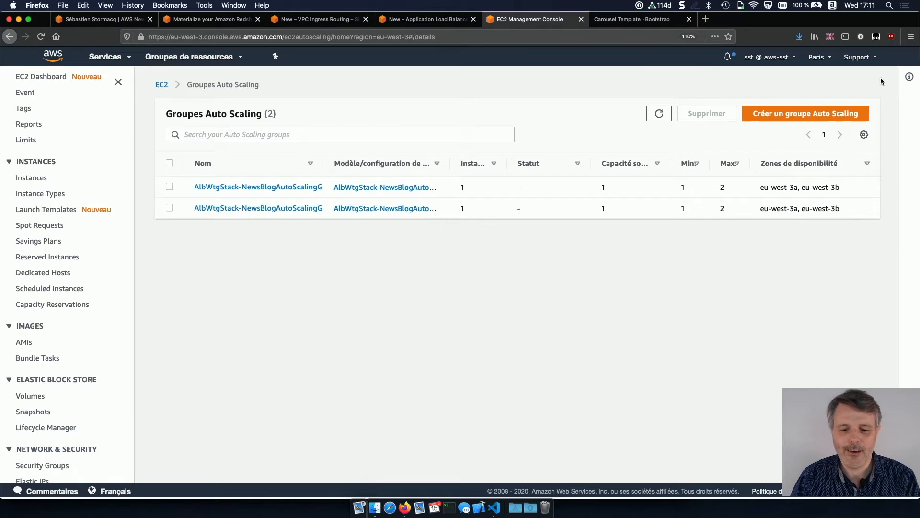
- Filter the Auto Scaling groups by "blue" and open the details of the blue group
{"action": "left_click", "coordinate": [299, 136]}
{"action": "type", "text": "blue"}
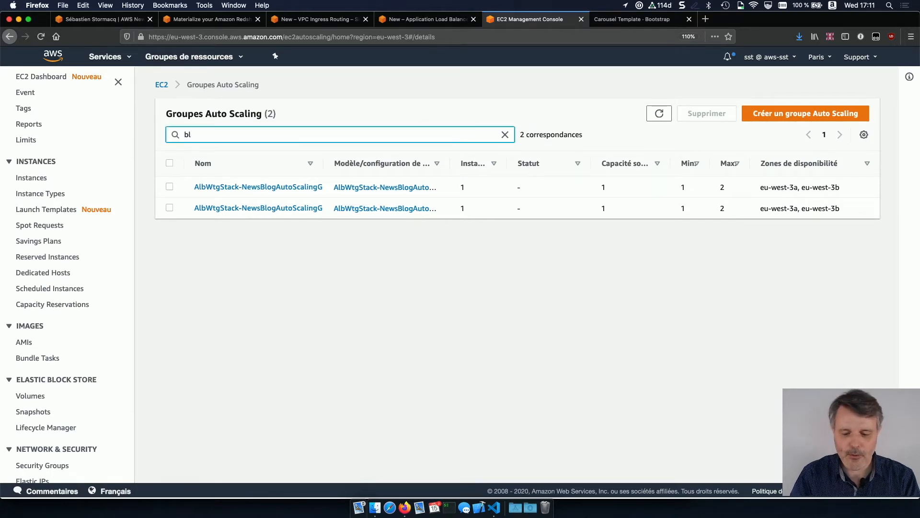
{"action": "left_click", "coordinate": [289, 190]}
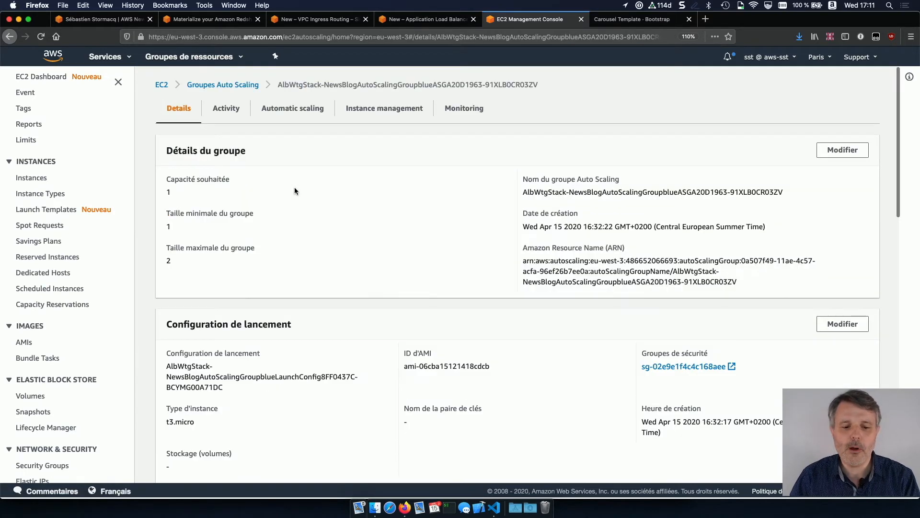
- Replace the blue Auto Scaling group's load balancing target group with blue and save the update
{"action": "scroll", "coordinate": [287, 219], "scroll_direction": "down", "scroll_amount": 6}
{"action": "scroll", "coordinate": [288, 220], "scroll_direction": "down", "scroll_amount": 5}
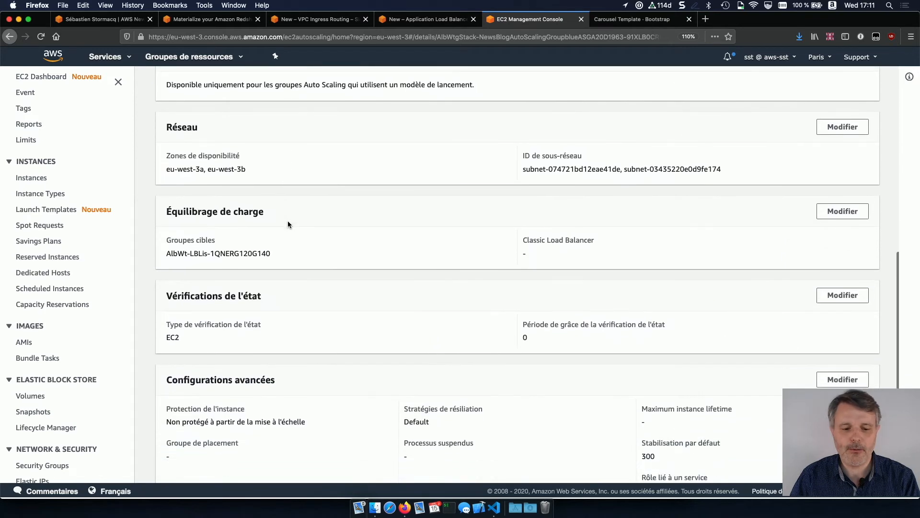
{"action": "left_click", "coordinate": [826, 211]}
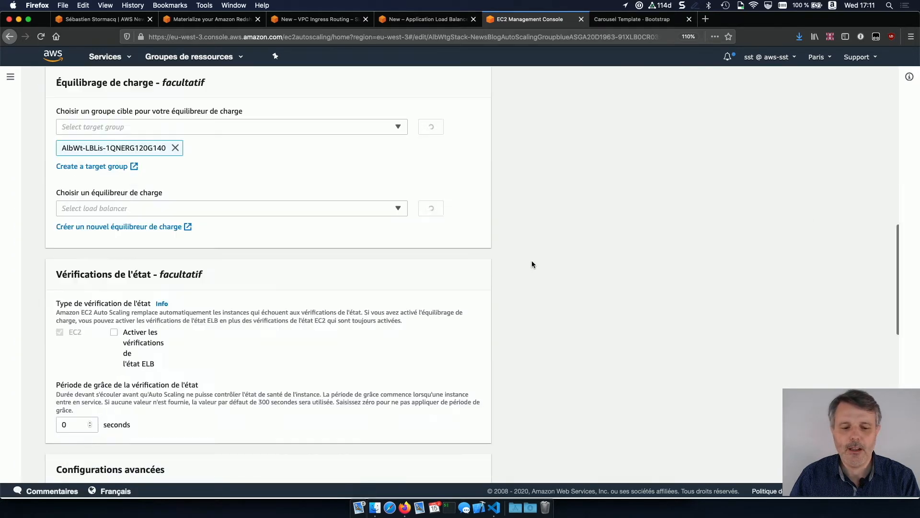
{"action": "left_click", "coordinate": [275, 129]}
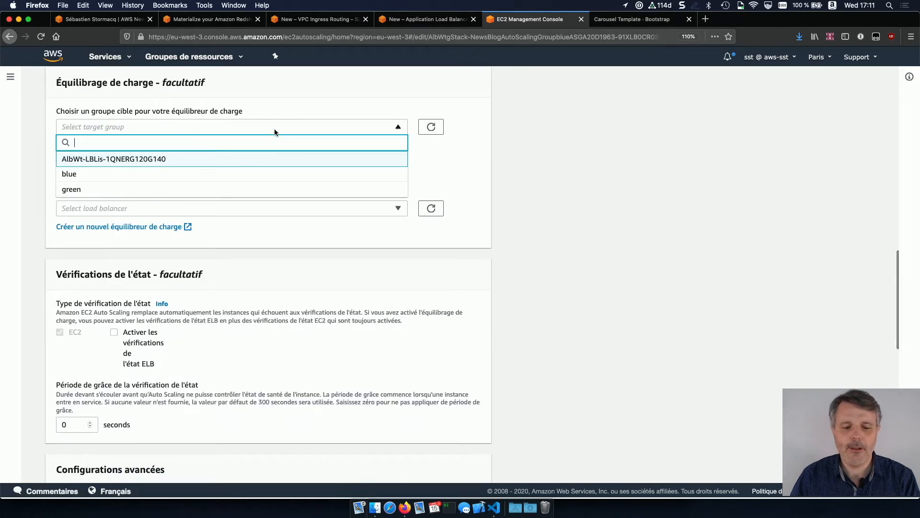
{"action": "left_click", "coordinate": [229, 174]}
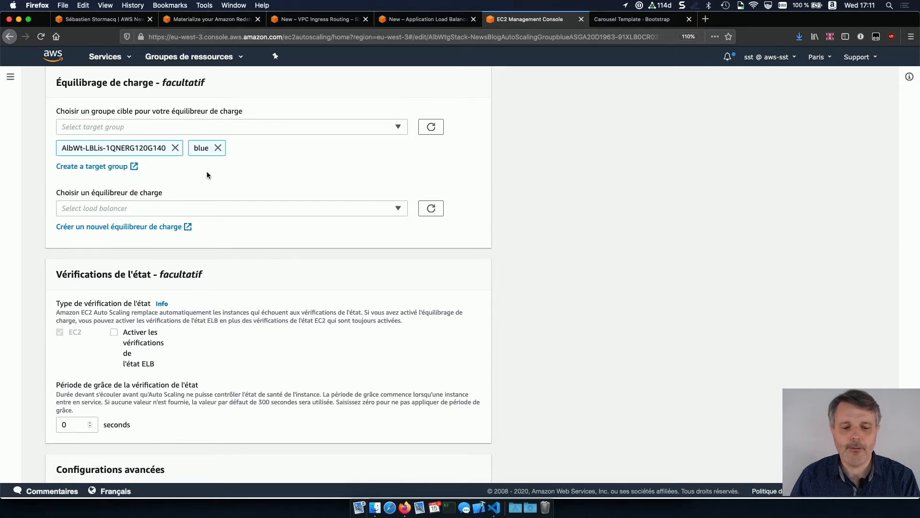
{"action": "left_click", "coordinate": [175, 148]}
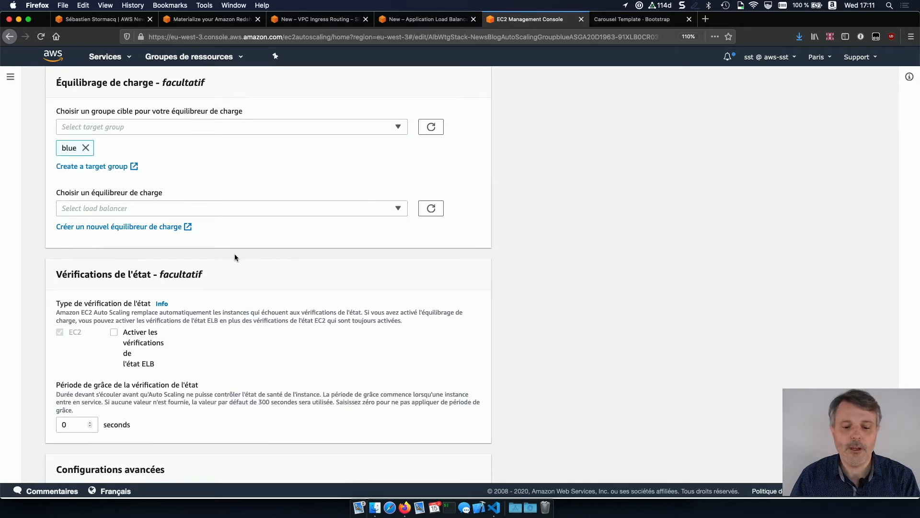
{"action": "scroll", "coordinate": [234, 254], "scroll_direction": "down", "scroll_amount": 9}
{"action": "scroll", "coordinate": [244, 302], "scroll_direction": "down", "scroll_amount": 3}
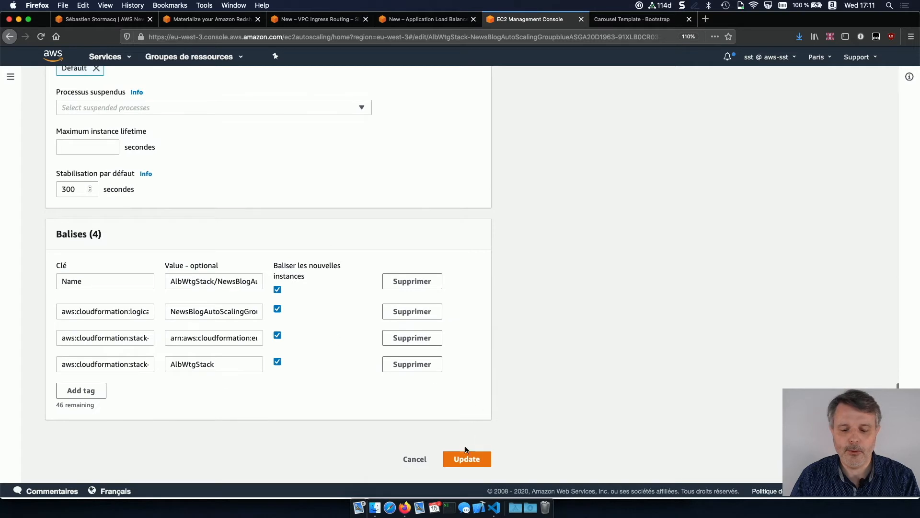
{"action": "left_click", "coordinate": [468, 461]}
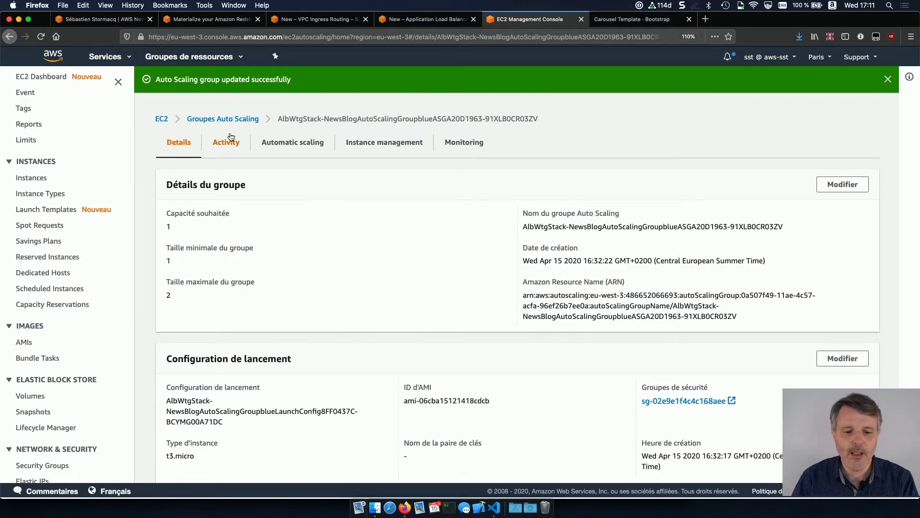
- Filter the Auto Scaling groups by "green" and open the details of the green group
{"action": "left_click", "coordinate": [240, 119]}
{"action": "left_click", "coordinate": [237, 166]}
{"action": "double_click", "coordinate": [236, 166]}
{"action": "type", "text": "green"}
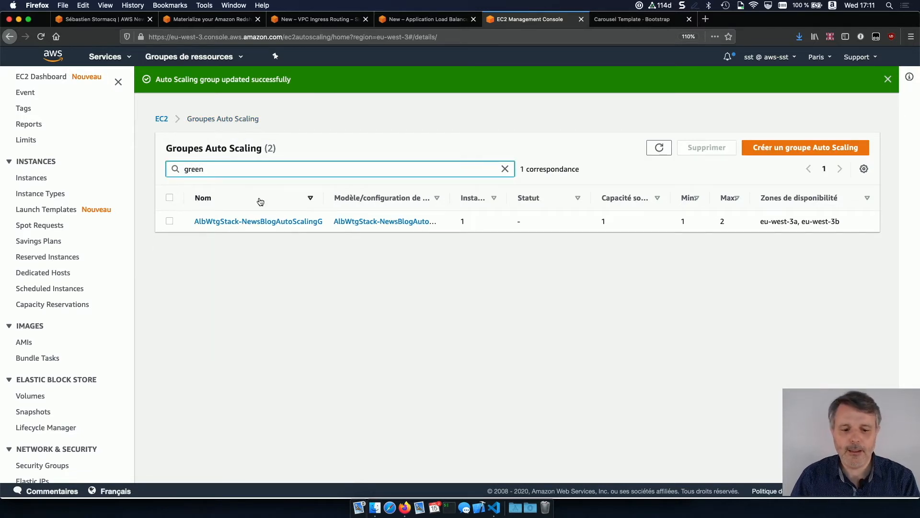
{"action": "left_click", "coordinate": [262, 220]}
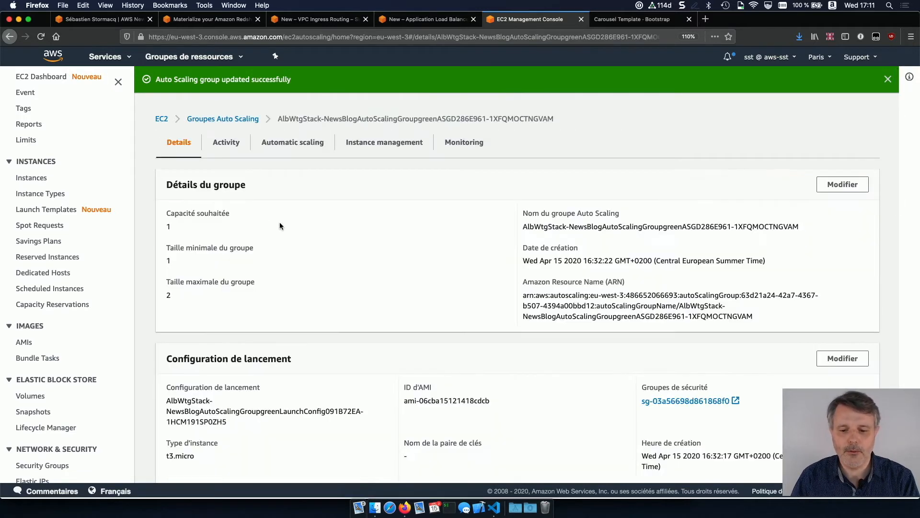
- Replace the green Auto Scaling group's load balancing target group with green and save the update
{"action": "scroll", "coordinate": [523, 354], "scroll_direction": "down", "scroll_amount": 7}
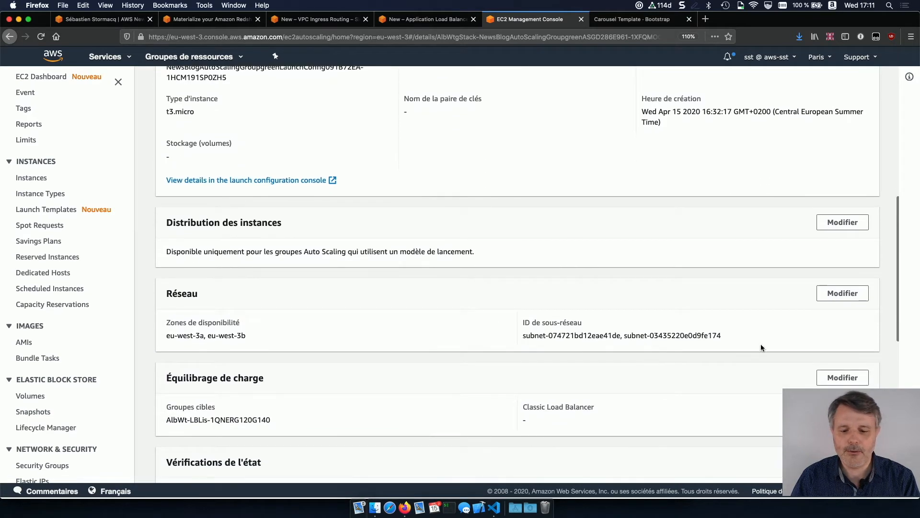
{"action": "scroll", "coordinate": [740, 347], "scroll_direction": "down", "scroll_amount": 3}
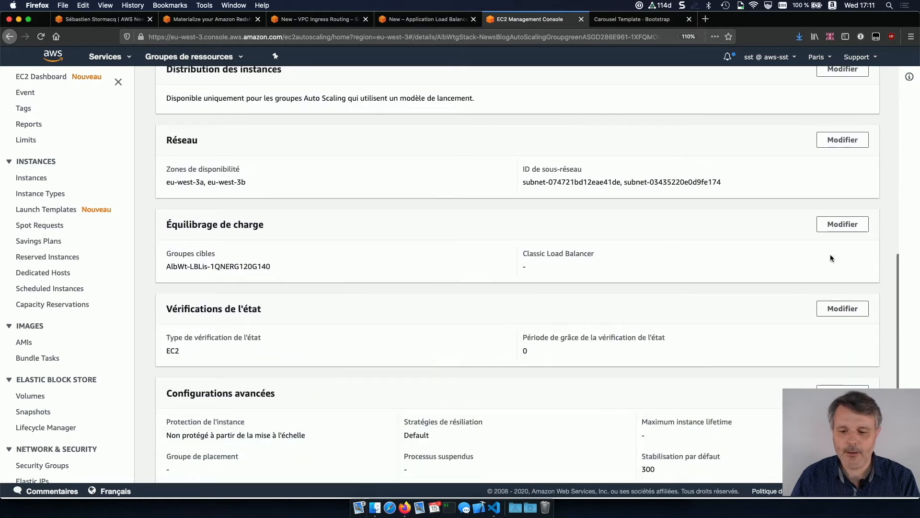
{"action": "left_click", "coordinate": [838, 230]}
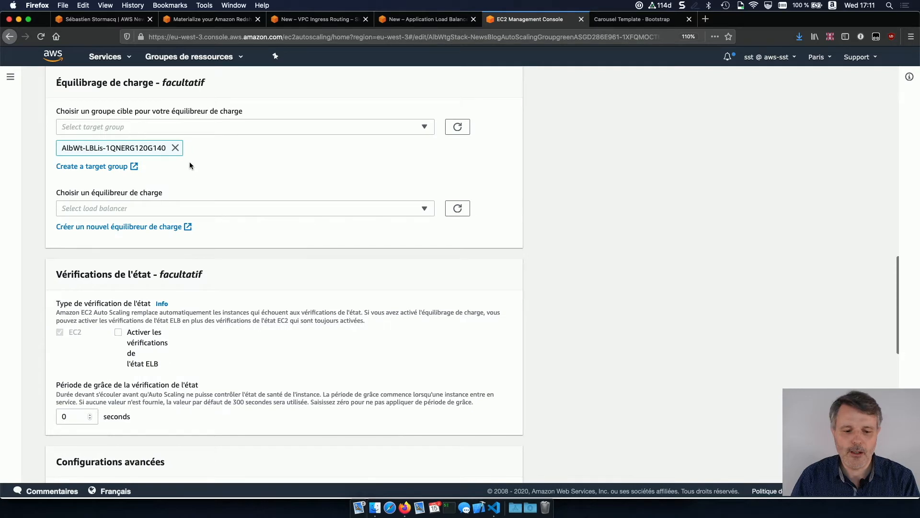
{"action": "left_click", "coordinate": [176, 149]}
{"action": "left_click", "coordinate": [199, 126]}
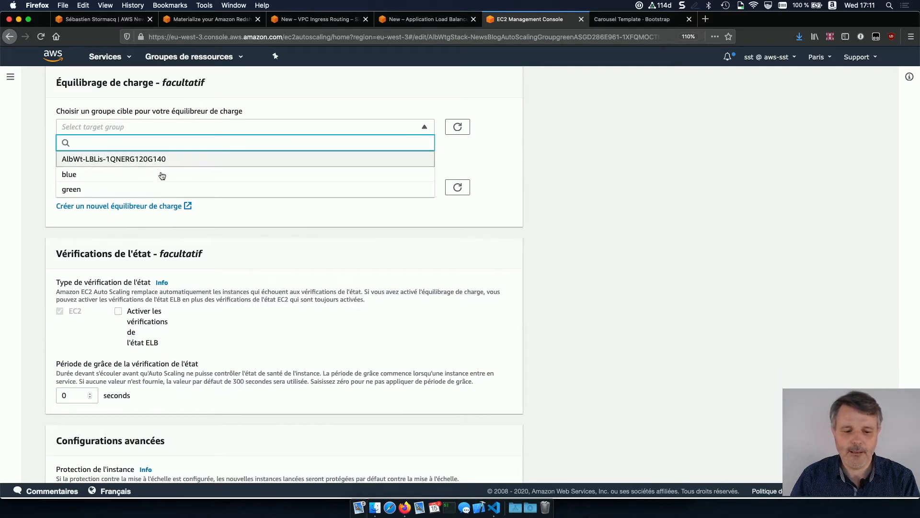
{"action": "left_click", "coordinate": [156, 194]}
{"action": "scroll", "coordinate": [308, 240], "scroll_direction": "down", "scroll_amount": 10}
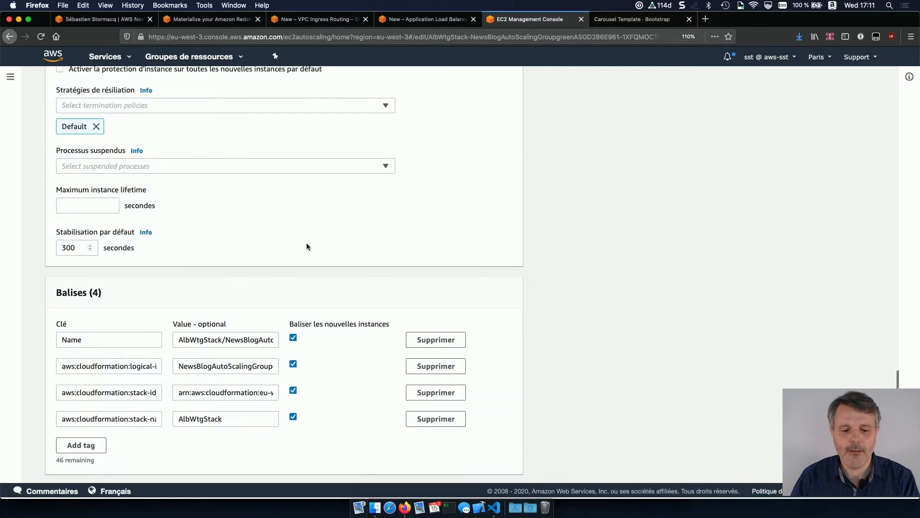
{"action": "left_click", "coordinate": [497, 460]}
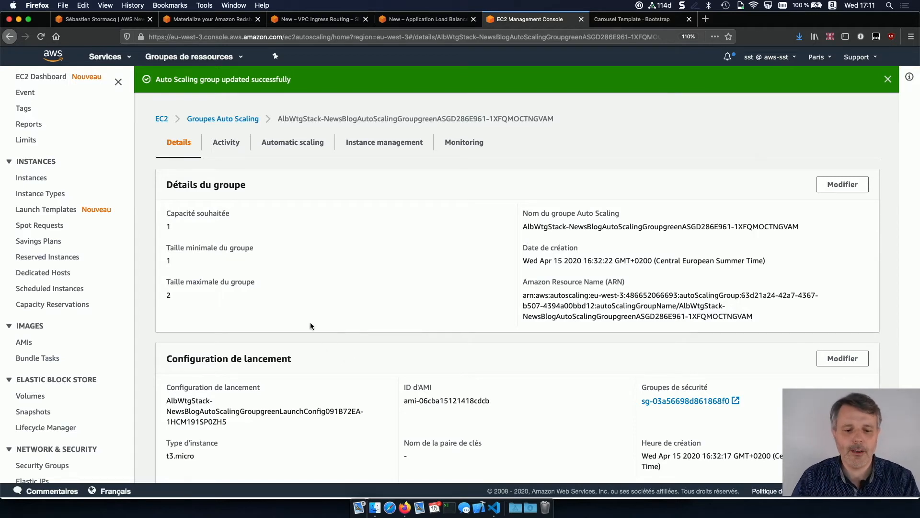
- Show the target groups and check the registered targets of the blue and green groups
{"action": "scroll", "coordinate": [79, 314], "scroll_direction": "down", "scroll_amount": 5}
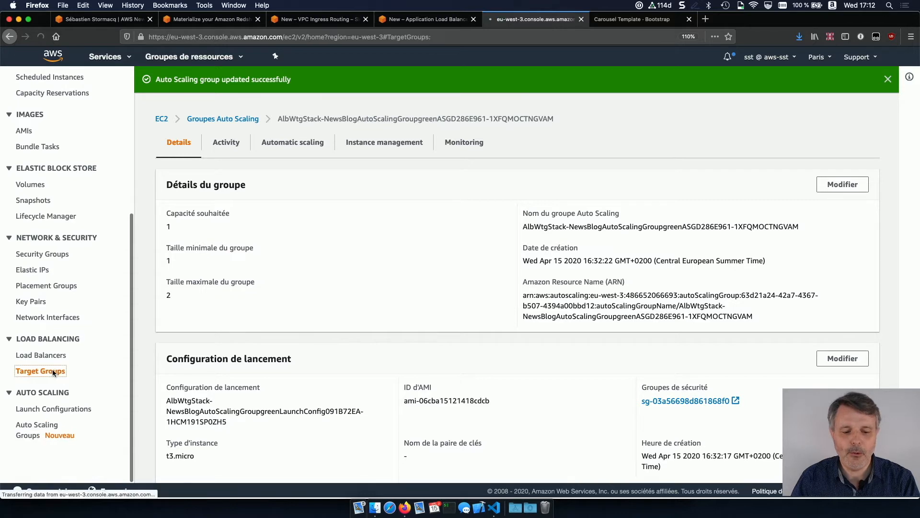
{"action": "left_click", "coordinate": [41, 374]}
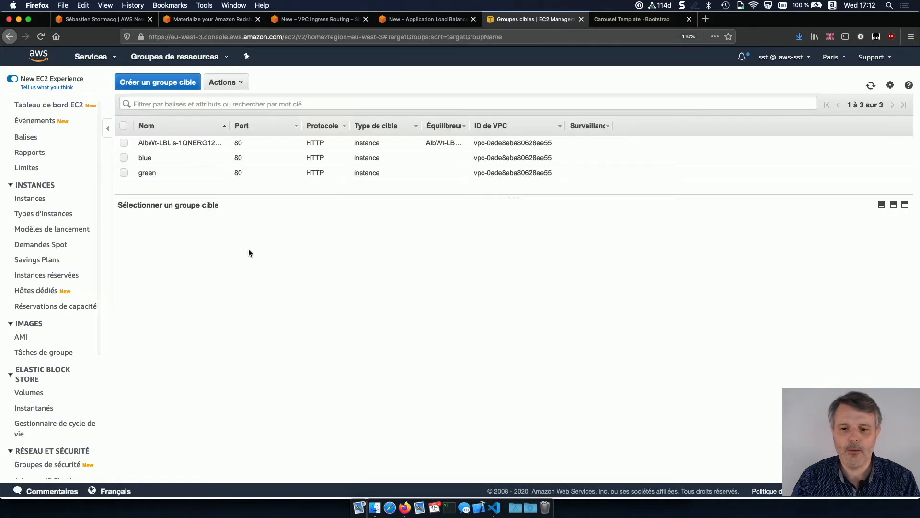
{"action": "left_click", "coordinate": [266, 161]}
{"action": "left_click", "coordinate": [197, 231]}
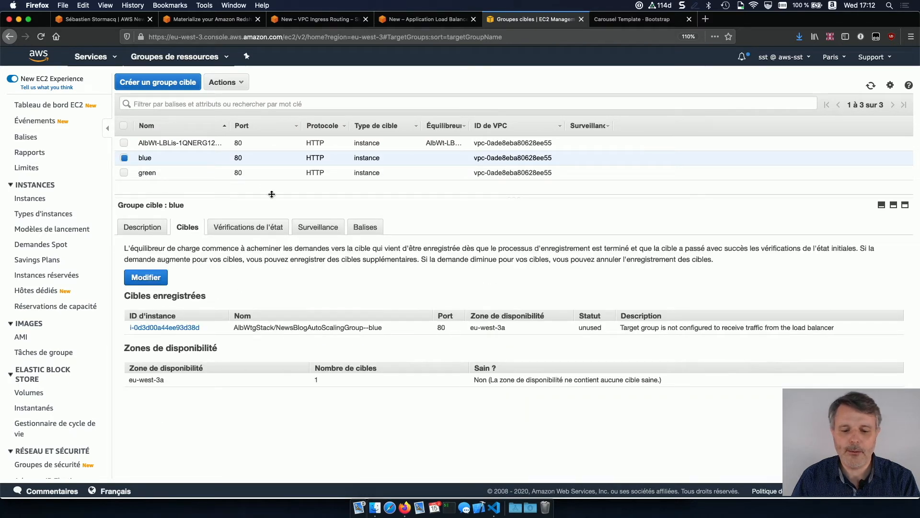
{"action": "left_click", "coordinate": [194, 175]}
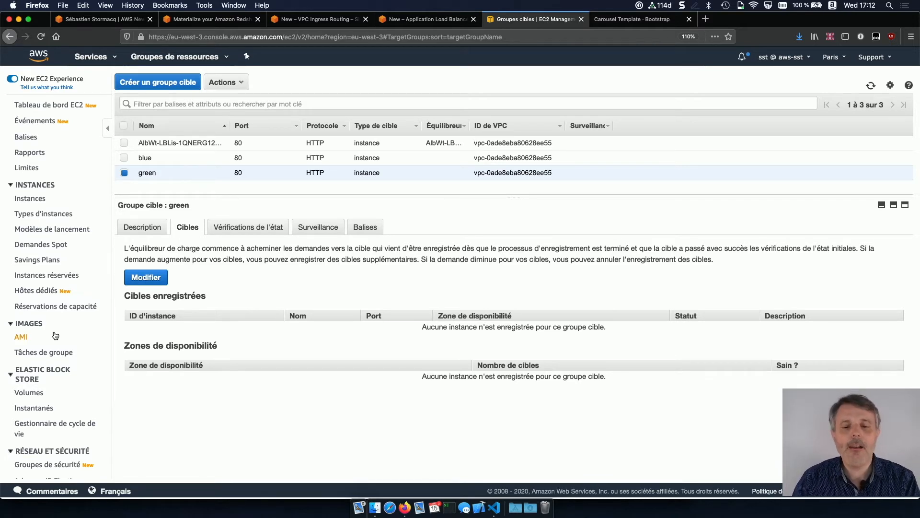
- Open the rules of the load balancer's HTTP:80 listener and start editing the default rule
{"action": "scroll", "coordinate": [55, 335], "scroll_direction": "down", "scroll_amount": 3}
{"action": "scroll", "coordinate": [55, 334], "scroll_direction": "down", "scroll_amount": 1}
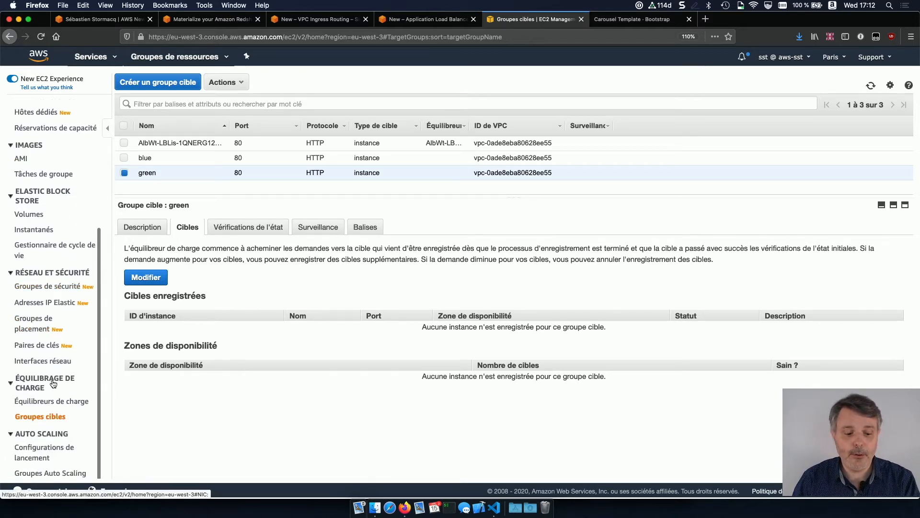
{"action": "left_click", "coordinate": [54, 401]}
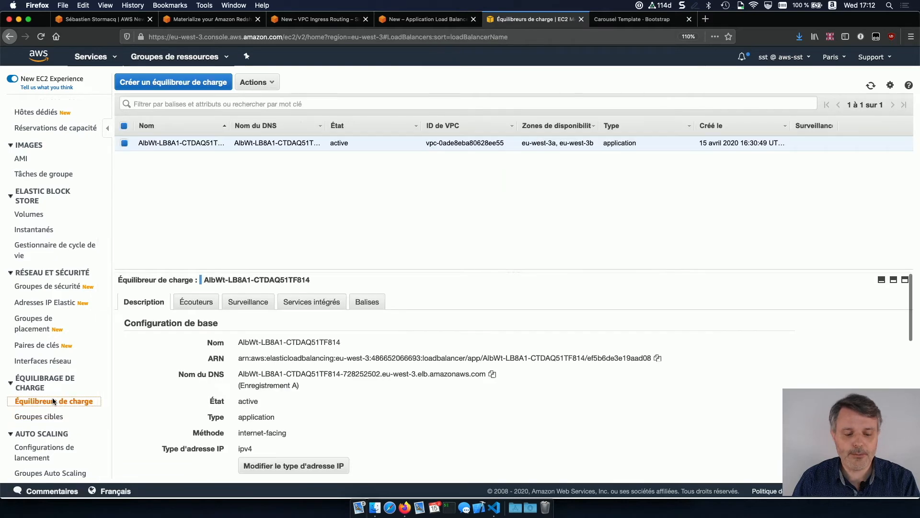
{"action": "left_click", "coordinate": [203, 306]}
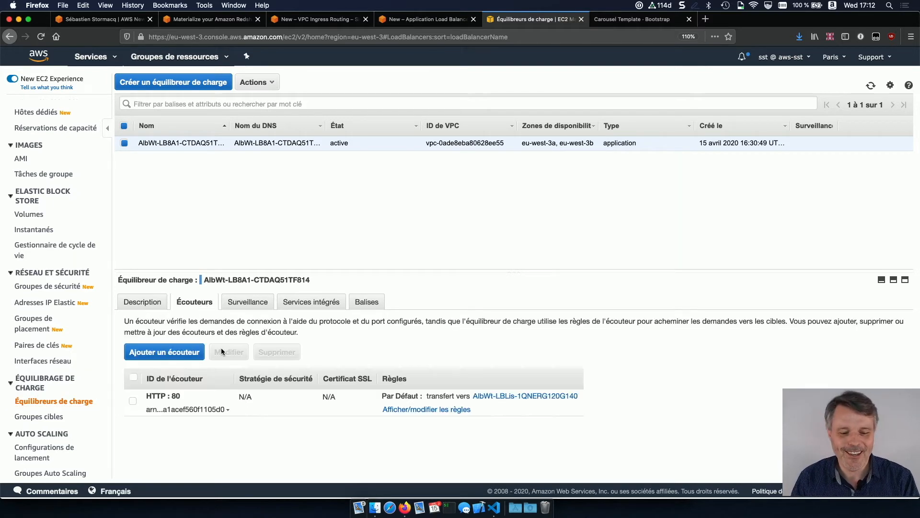
{"action": "left_click", "coordinate": [402, 409]}
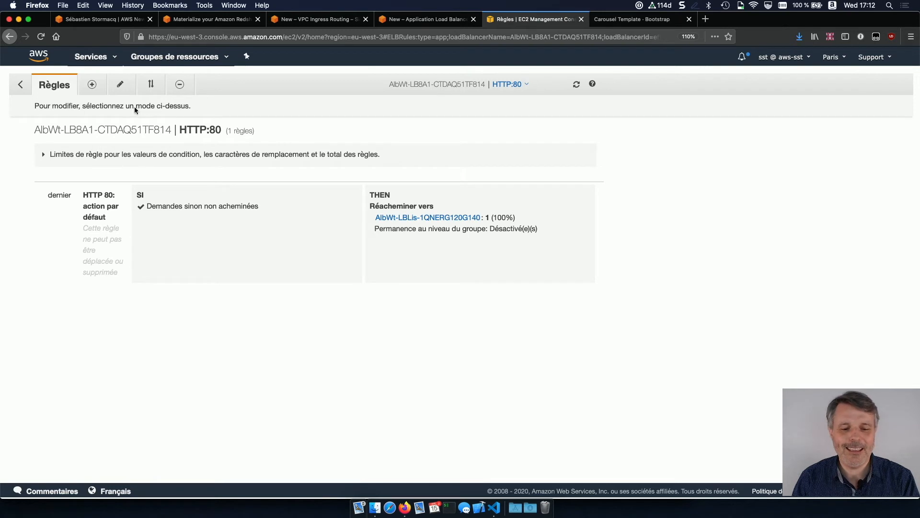
{"action": "left_click", "coordinate": [122, 86]}
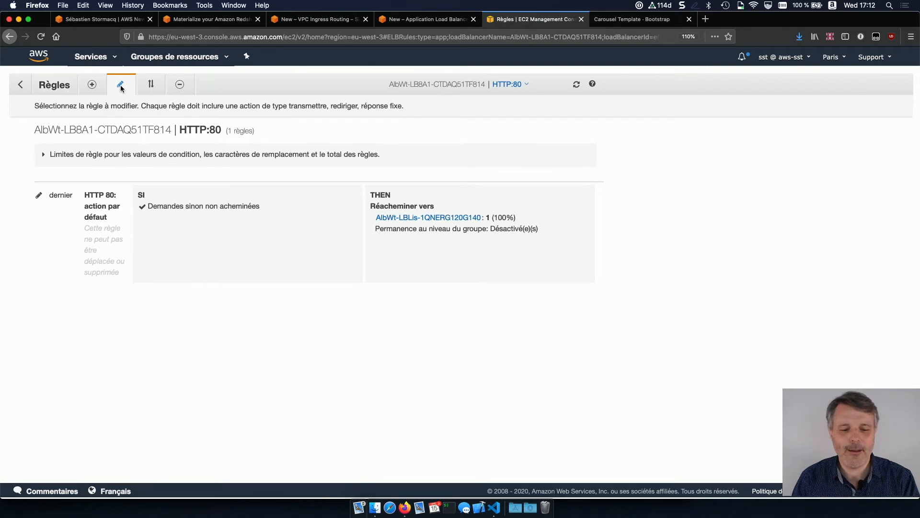
{"action": "left_click", "coordinate": [39, 195]}
{"action": "left_click", "coordinate": [377, 224]}
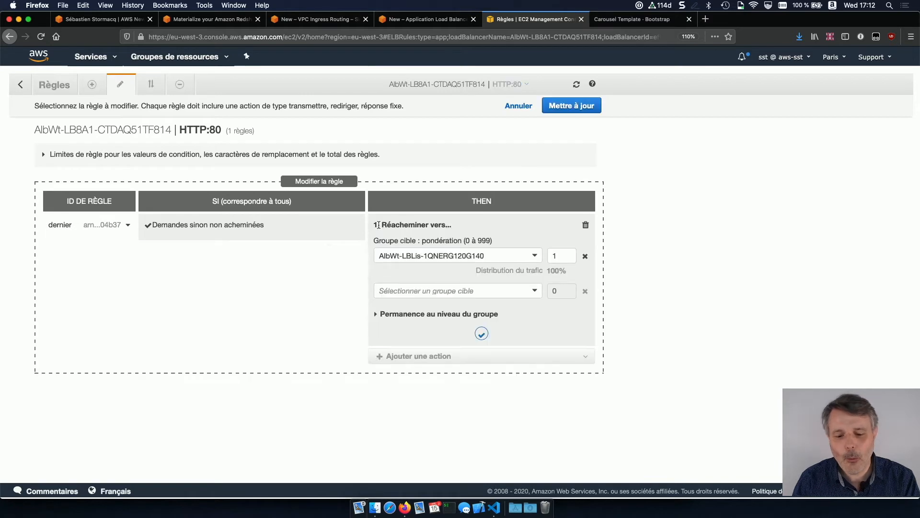
- Make the default rule forward to blue instead of the original target group and add green as second target group
{"action": "left_click", "coordinate": [527, 257]}
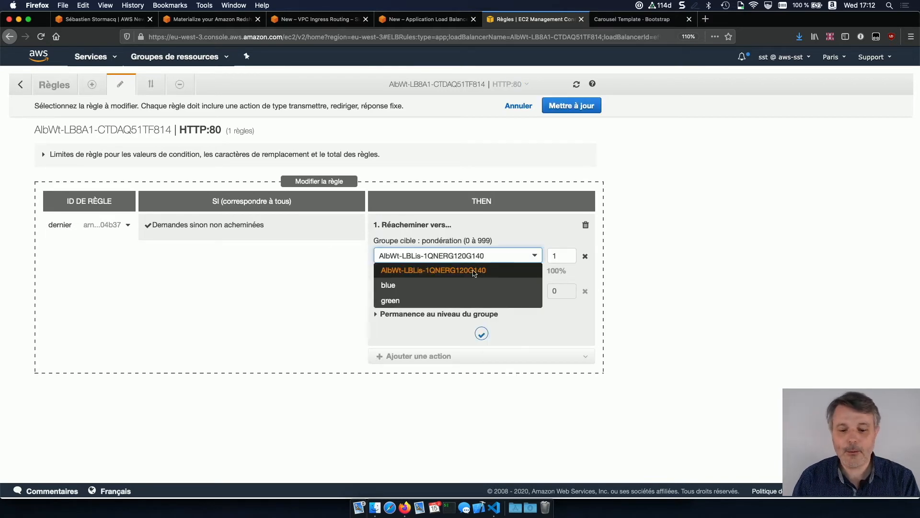
{"action": "left_click", "coordinate": [434, 286]}
{"action": "left_click", "coordinate": [495, 291]}
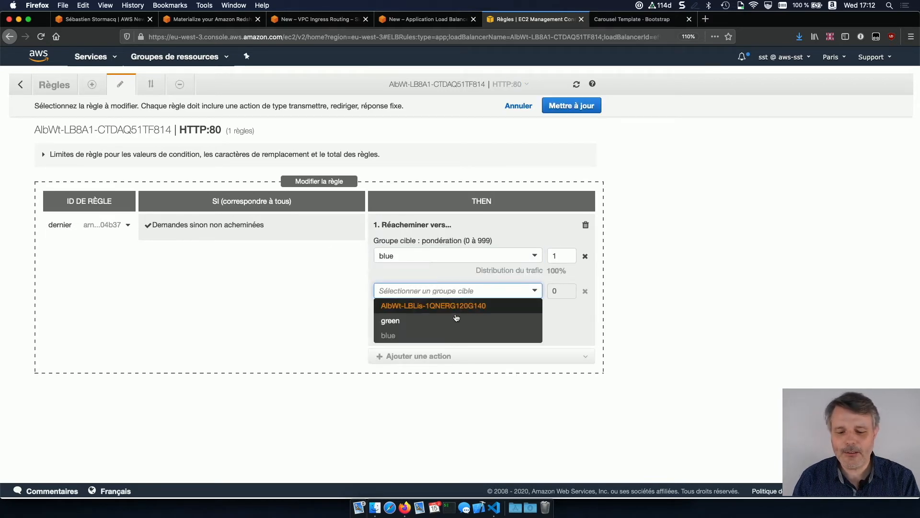
{"action": "left_click", "coordinate": [448, 321]}
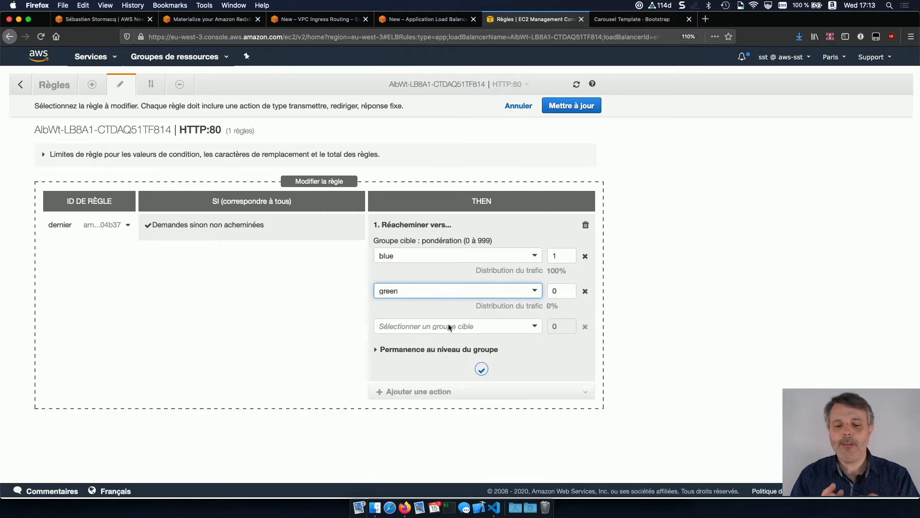
- Set the weights of both the blue and green target groups to 2
{"action": "double_click", "coordinate": [556, 255]}
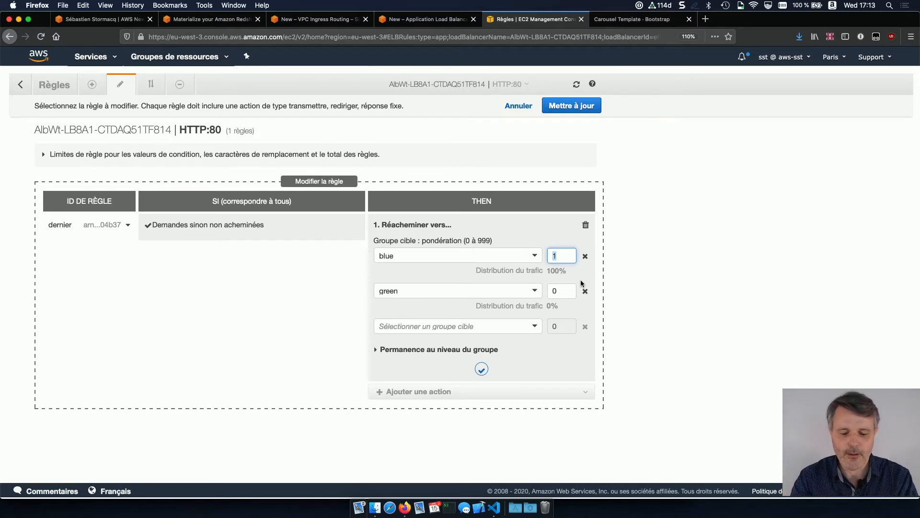
{"action": "type", "text": "2"}
{"action": "key", "text": "Tab"}
{"action": "type", "text": "2"}
{"action": "left_click", "coordinate": [595, 281]}
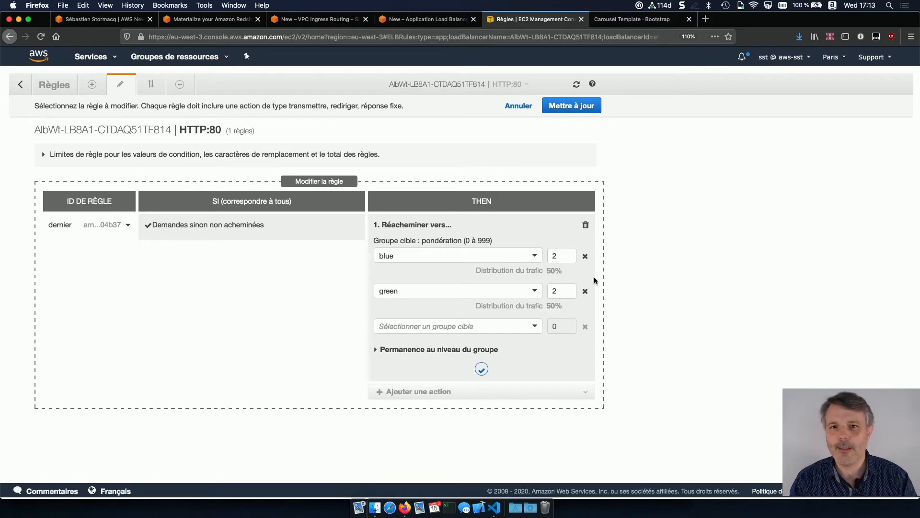
- Set the weights to 80 for blue and 20 for green, save the default rule and dismiss the notification
{"action": "double_click", "coordinate": [563, 254]}
{"action": "type", "text": "8"}
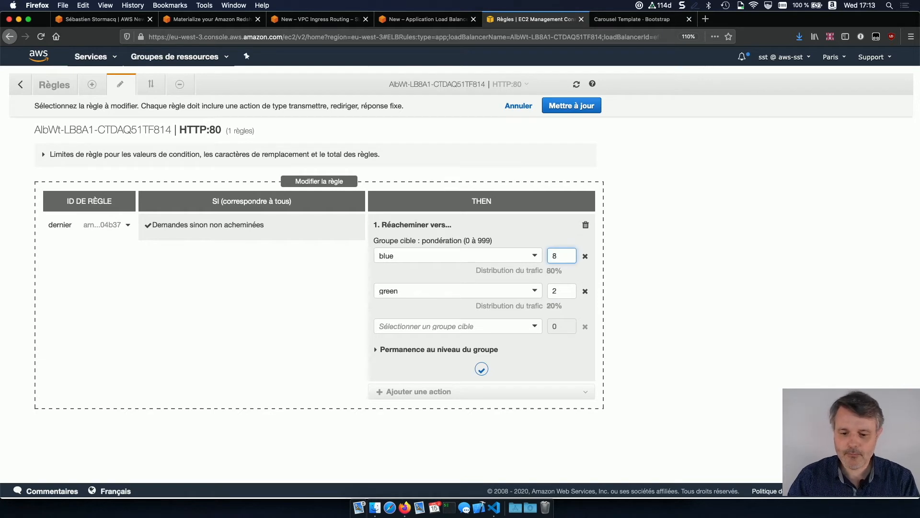
{"action": "type", "text": "0"}
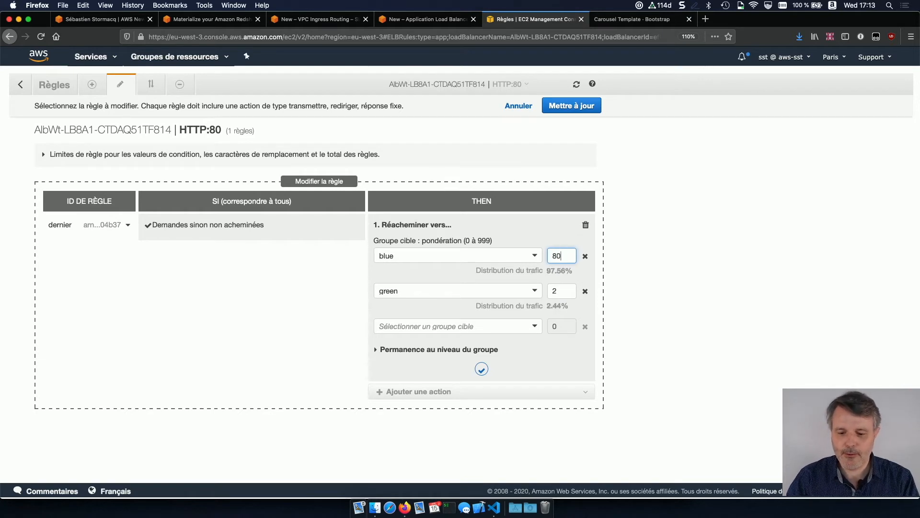
{"action": "left_click", "coordinate": [561, 288]}
{"action": "type", "text": "0"}
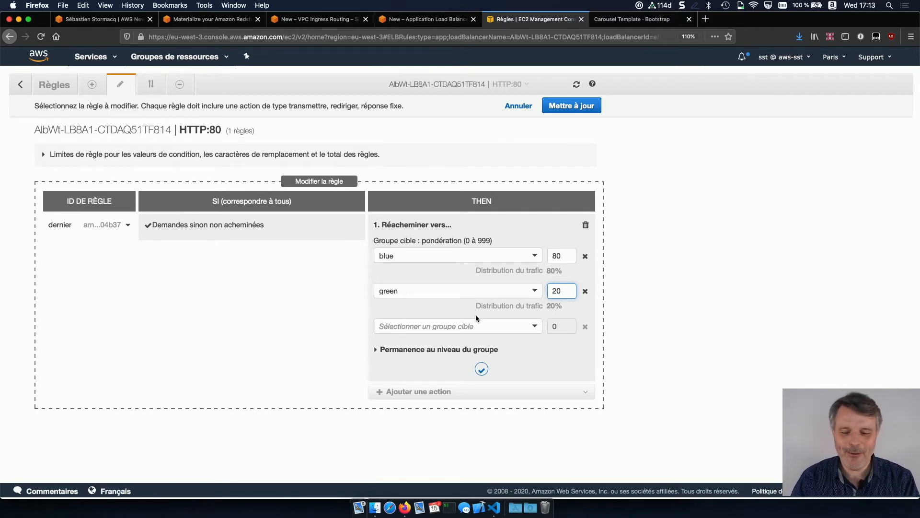
{"action": "left_click", "coordinate": [580, 109]}
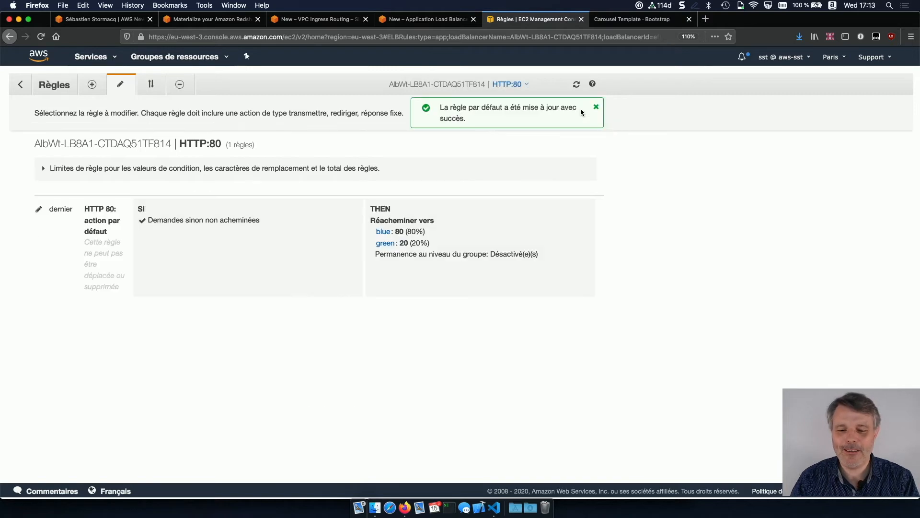
{"action": "left_click", "coordinate": [596, 108]}
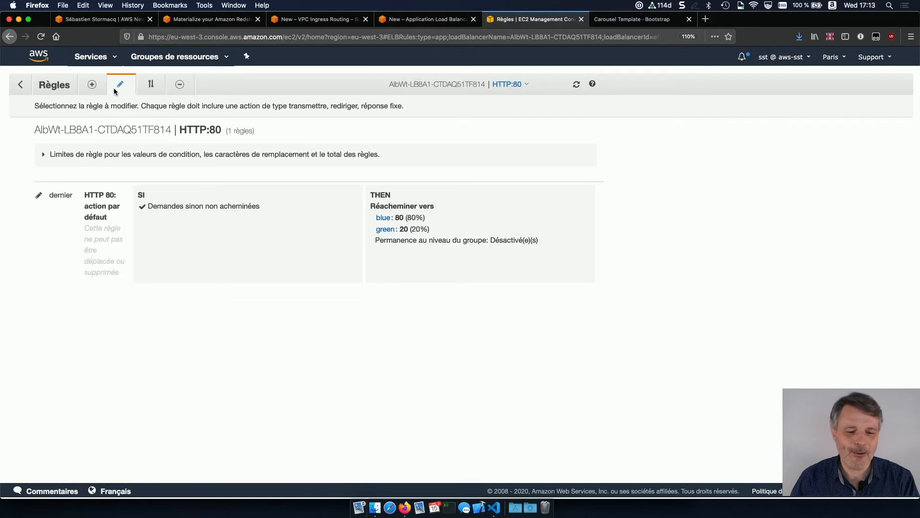
- Leave the rules and check the target registration status of the blue and green target groups
{"action": "left_click", "coordinate": [20, 84]}
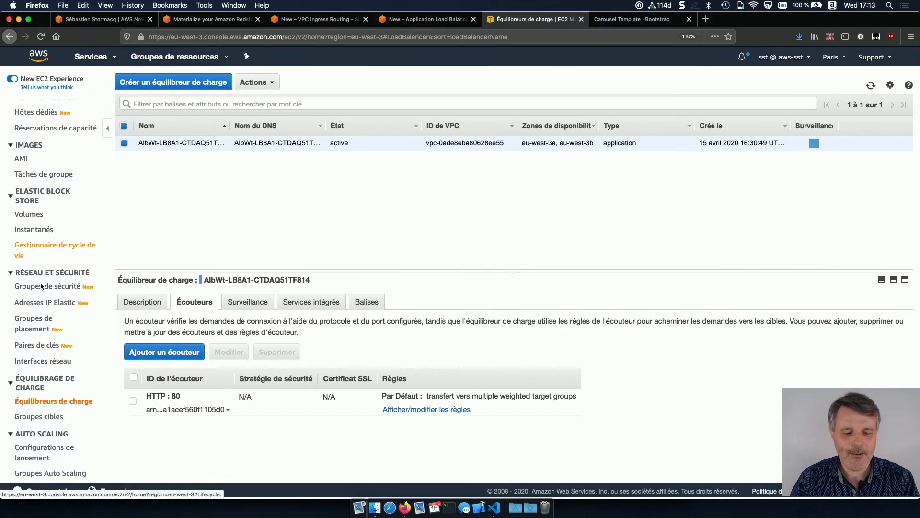
{"action": "left_click", "coordinate": [47, 422]}
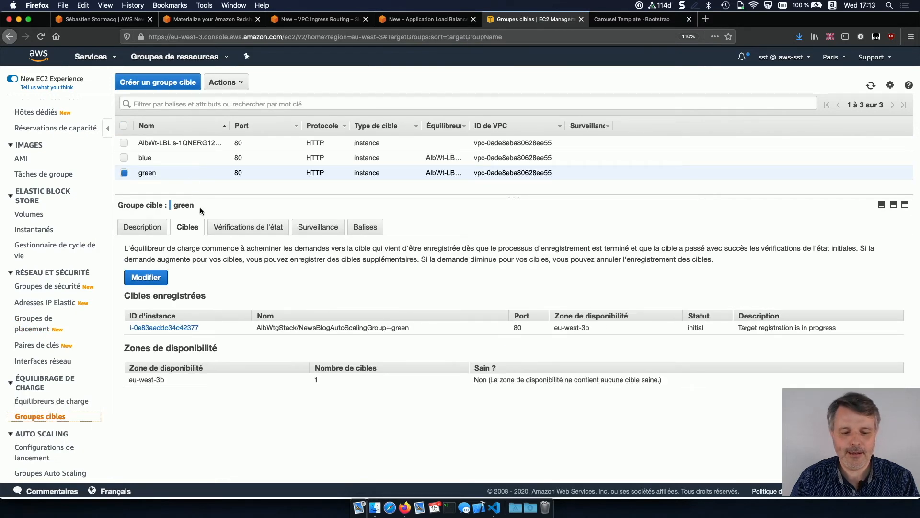
{"action": "left_click", "coordinate": [180, 159]}
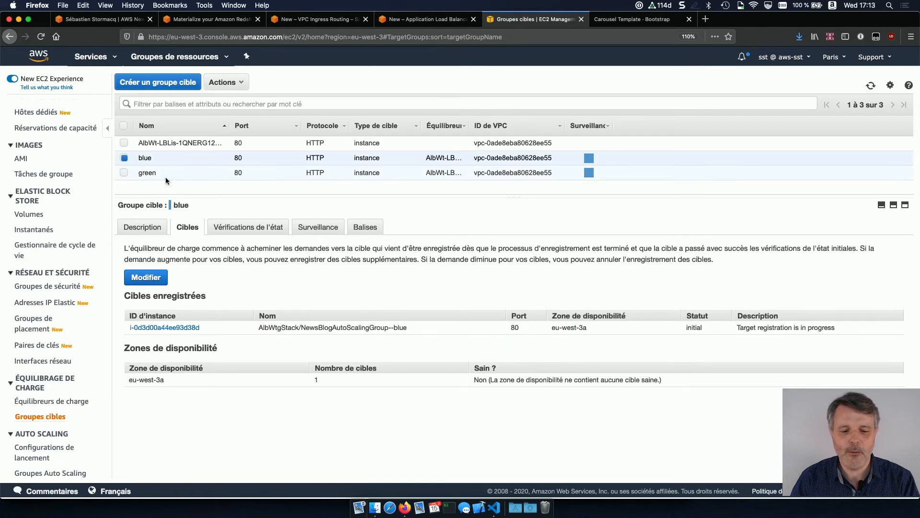
{"action": "left_click", "coordinate": [177, 172]}
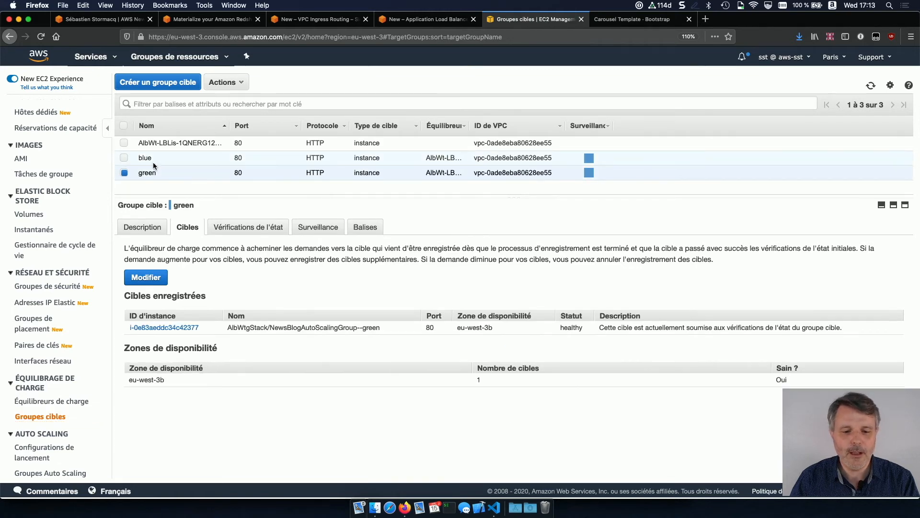
- Switch to the Carousel Template page and reload it repeatedly to check which target group answers
{"action": "left_click", "coordinate": [631, 21]}
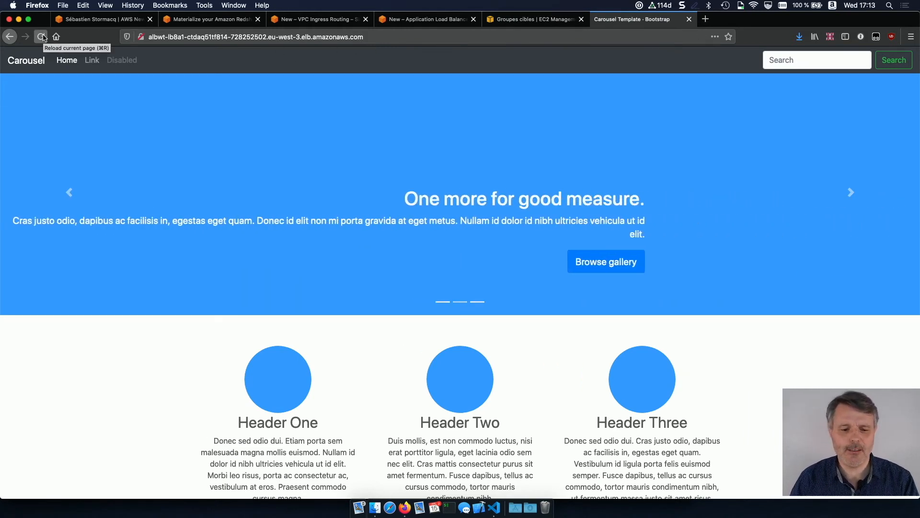
{"action": "left_click", "coordinate": [41, 37]}
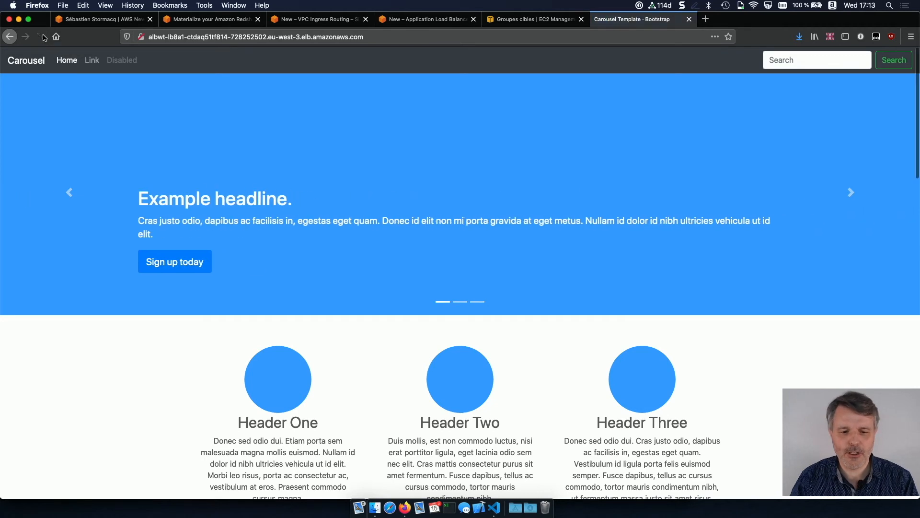
{"action": "left_click", "coordinate": [41, 37]}
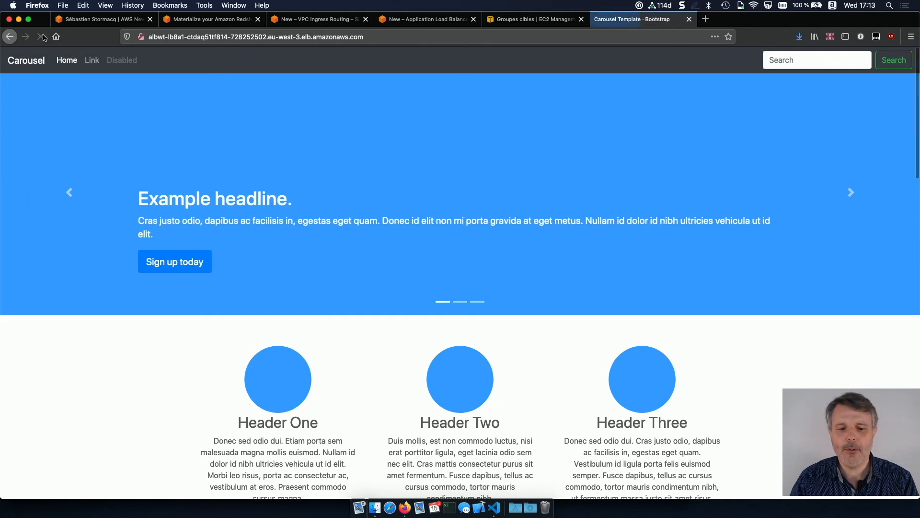
{"action": "left_click", "coordinate": [41, 37]}
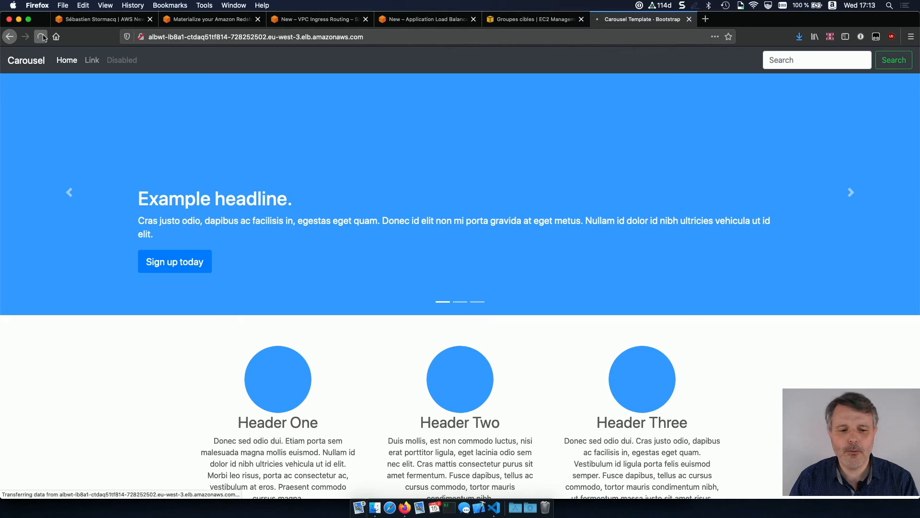
{"action": "left_click", "coordinate": [42, 37]}
{"action": "left_click", "coordinate": [42, 37]}
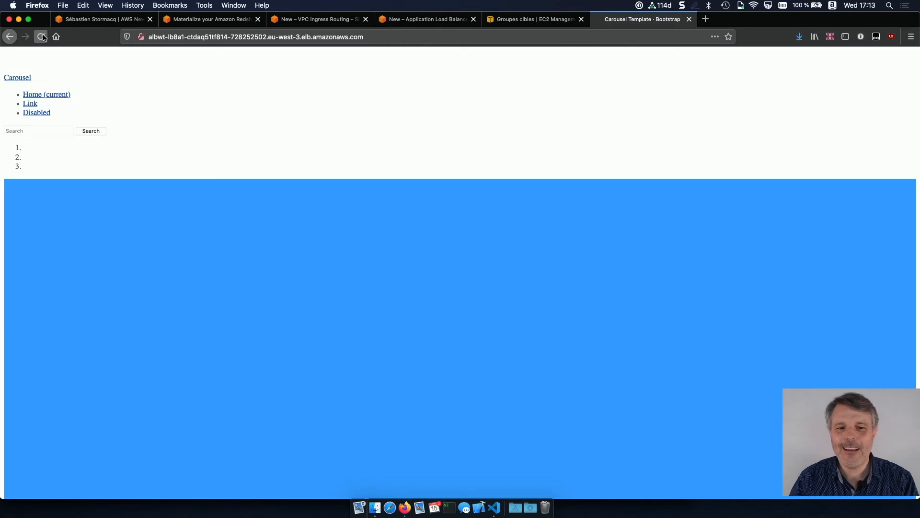
- Keep reloading the load balancer's Carousel page to compare how often the blue and green target groups respond
{"action": "left_click", "coordinate": [43, 37]}
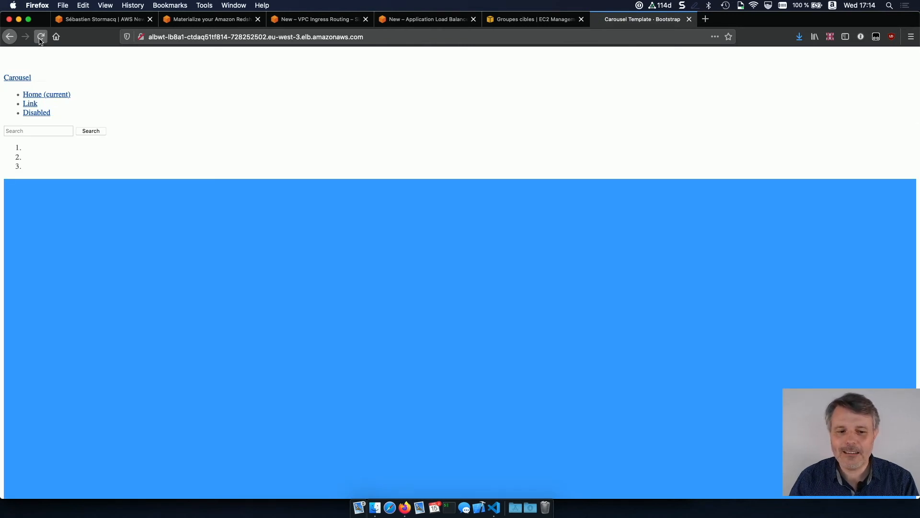
{"action": "left_click", "coordinate": [41, 38]}
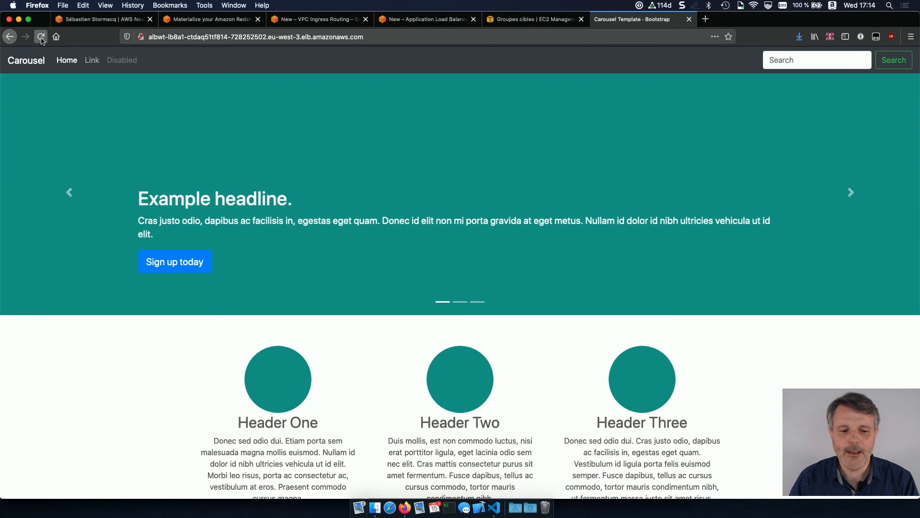
{"action": "left_click", "coordinate": [41, 40]}
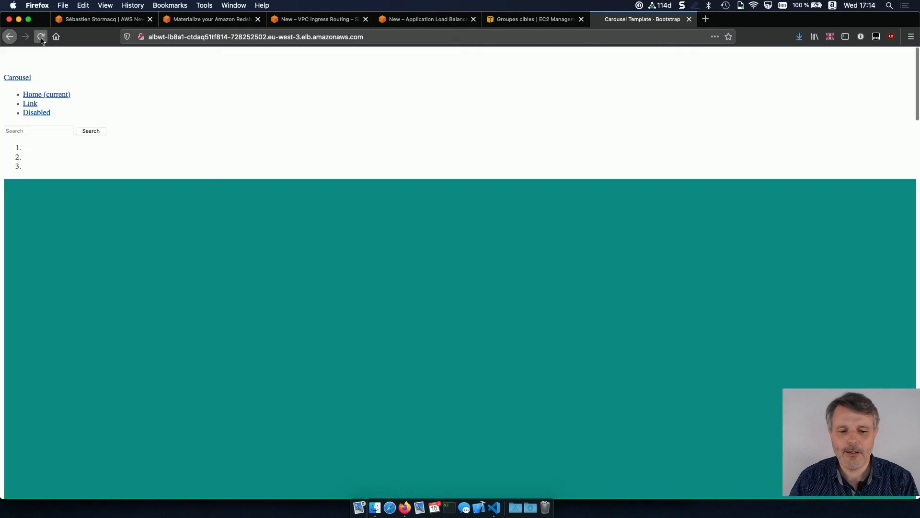
{"action": "left_click", "coordinate": [42, 41]}
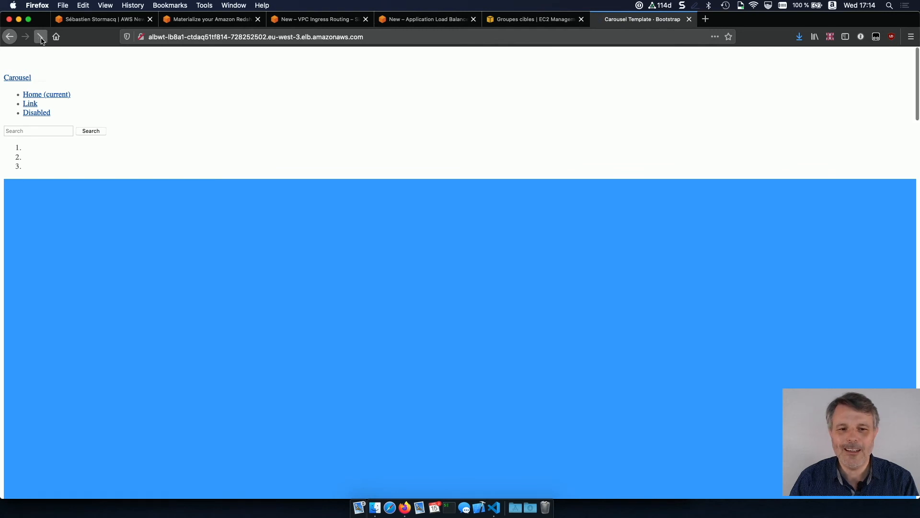
{"action": "left_click", "coordinate": [41, 37]}
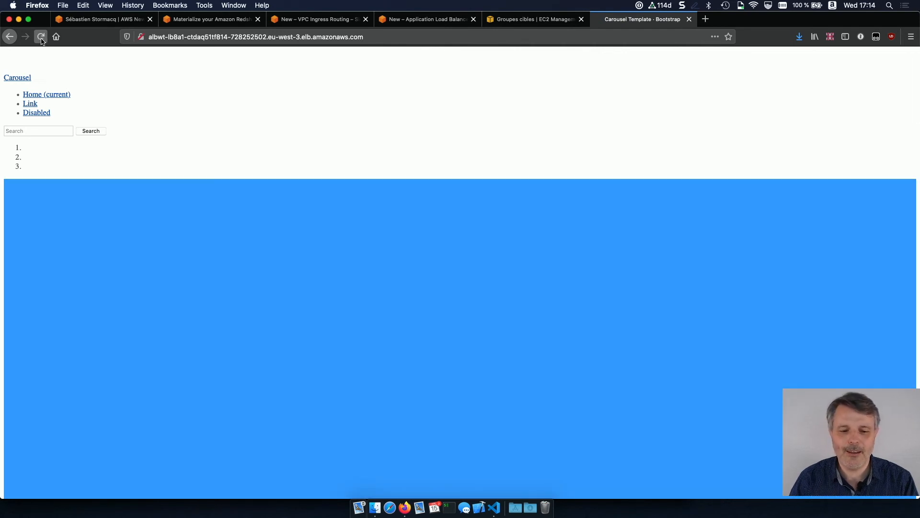
{"action": "left_click", "coordinate": [41, 40]}
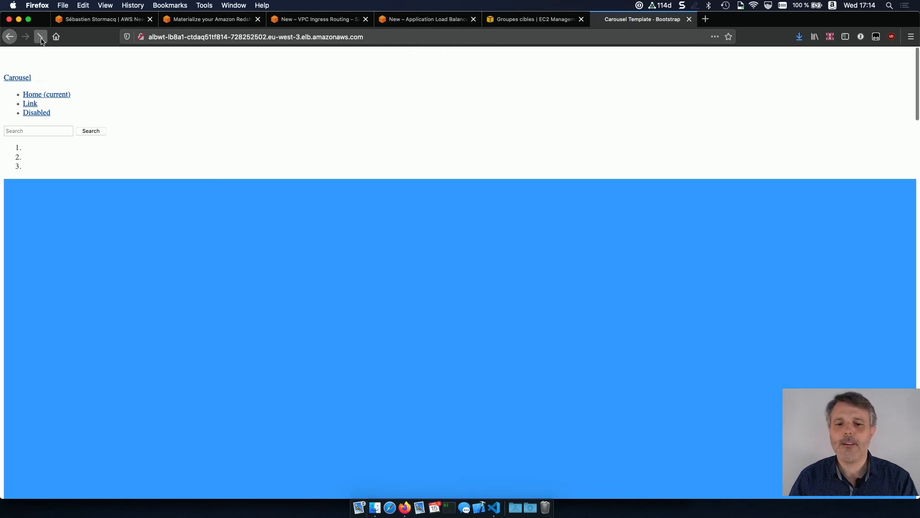
{"action": "left_click", "coordinate": [41, 39]}
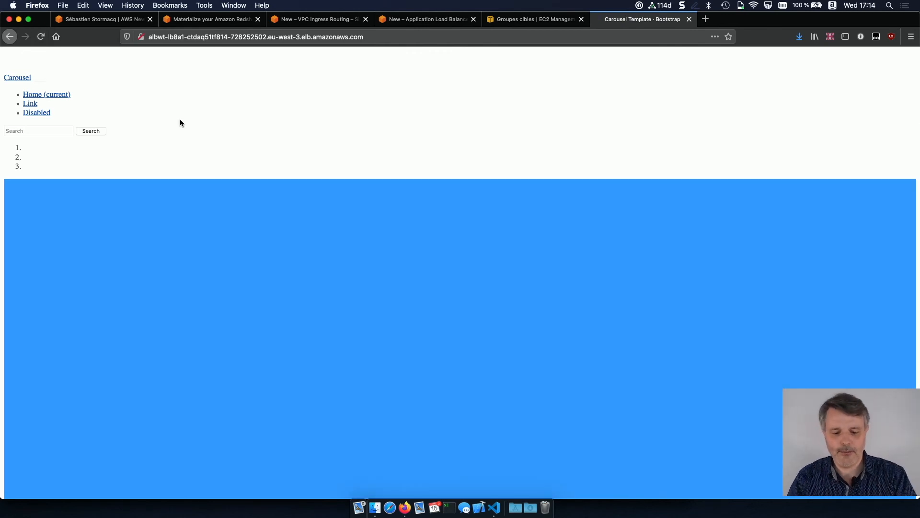
{"action": "left_click", "coordinate": [363, 37]}
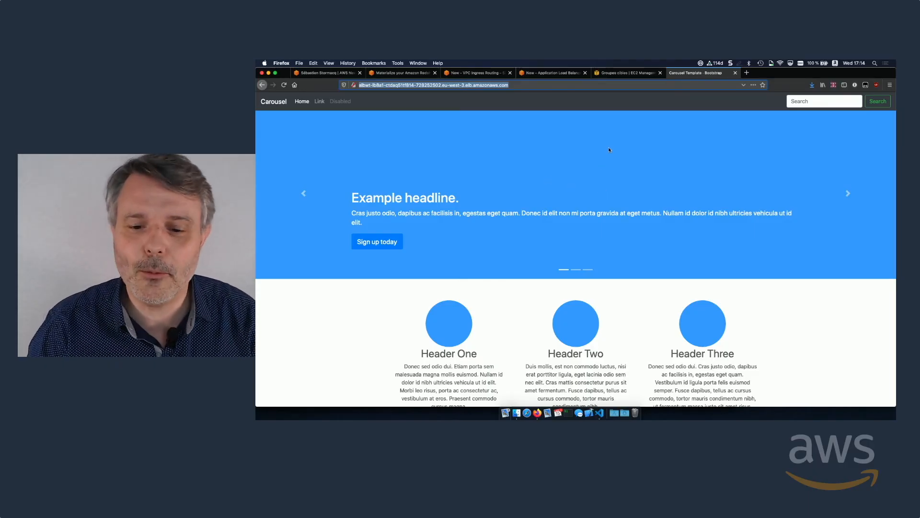
- Return to the AWS blog post on Application Load Balancer weighted target groups and view its infrastructure diagram
{"action": "left_click", "coordinate": [625, 75]}
{"action": "left_click", "coordinate": [553, 74]}
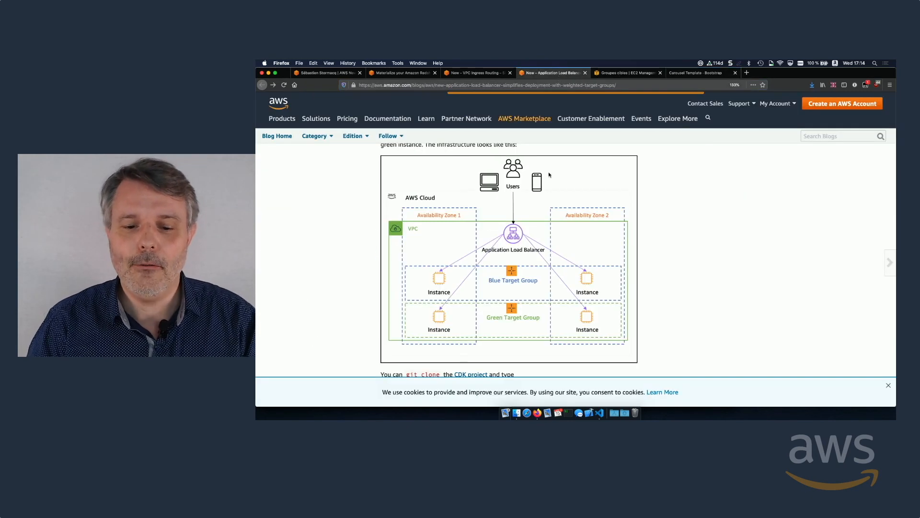